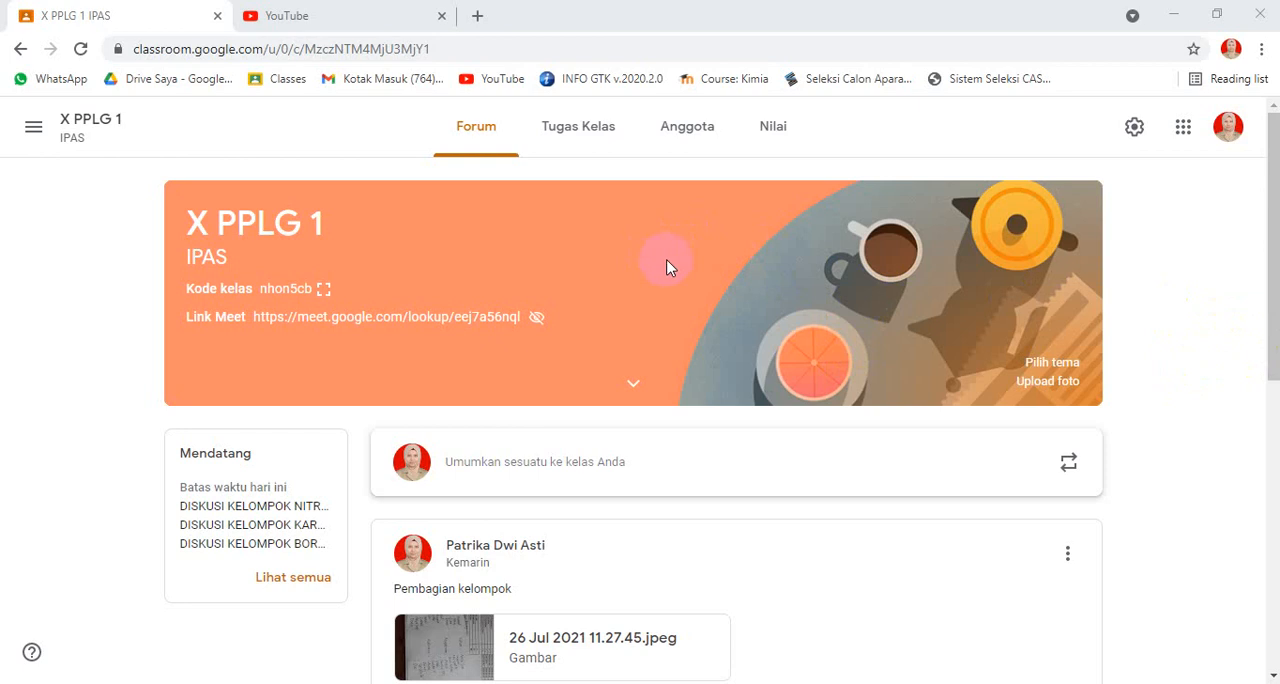
Step: Create a new question in the class's classwork with the title DISKUSI KELOMPOK 1
left_click(580, 133)
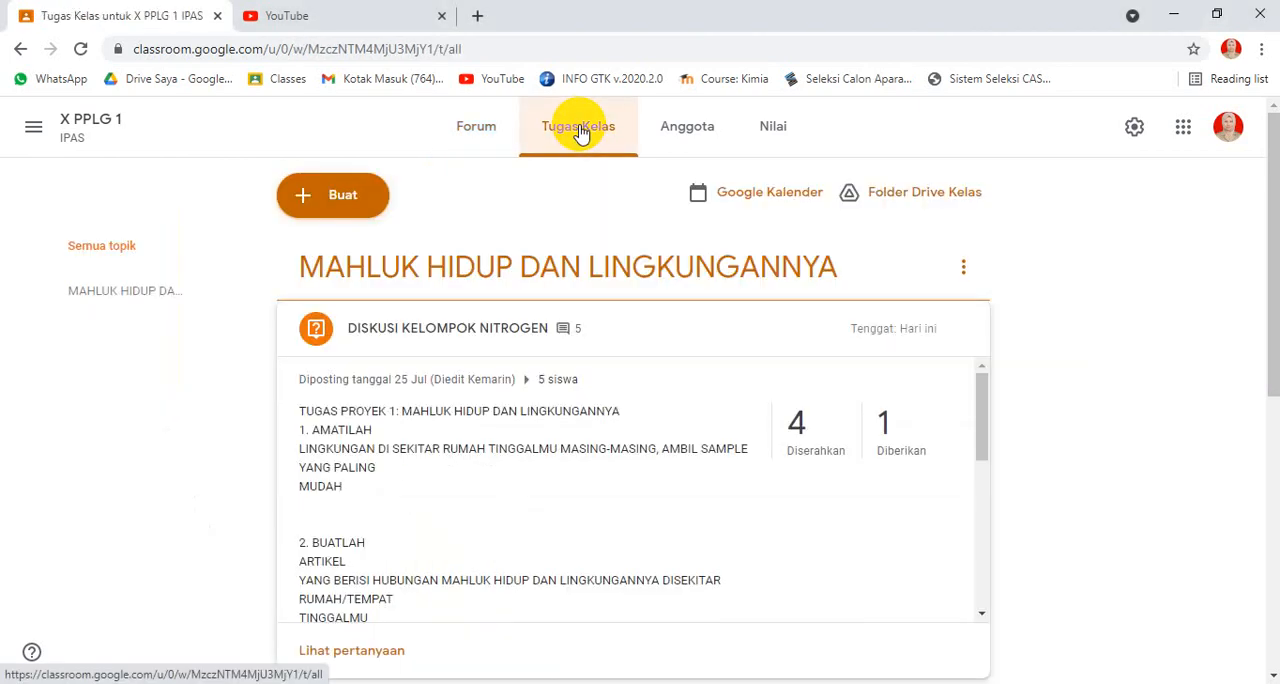
left_click(304, 205)
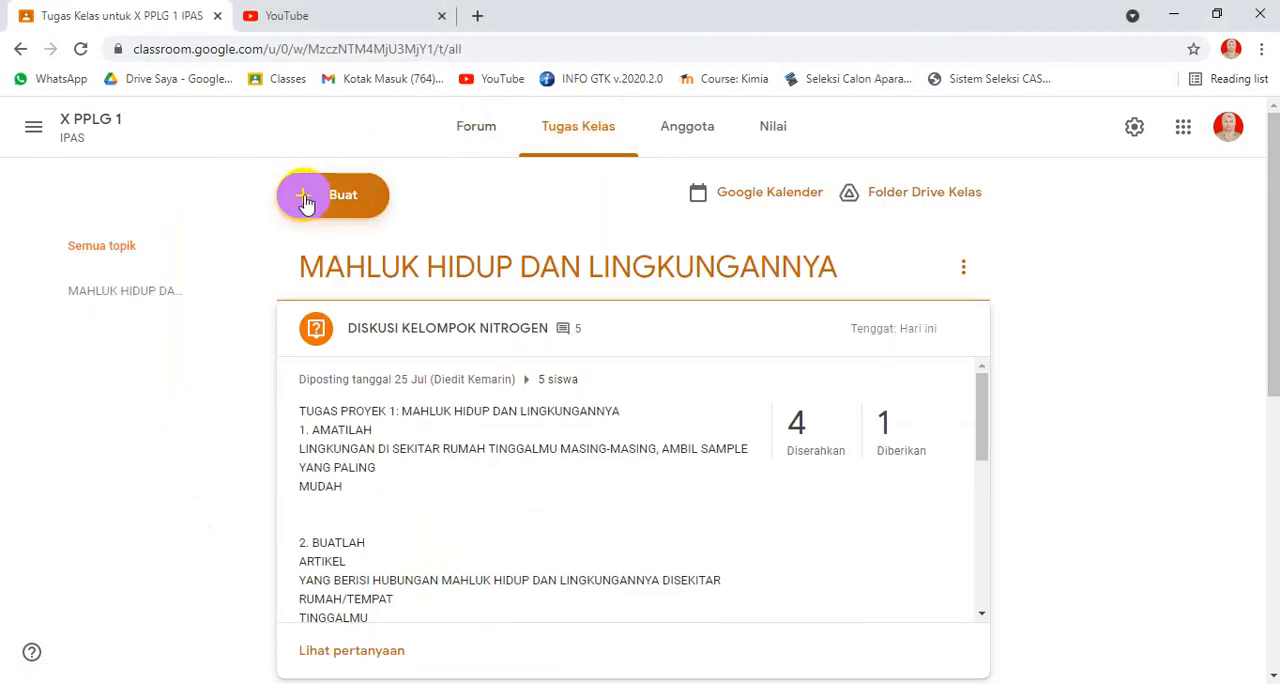
left_click(299, 205)
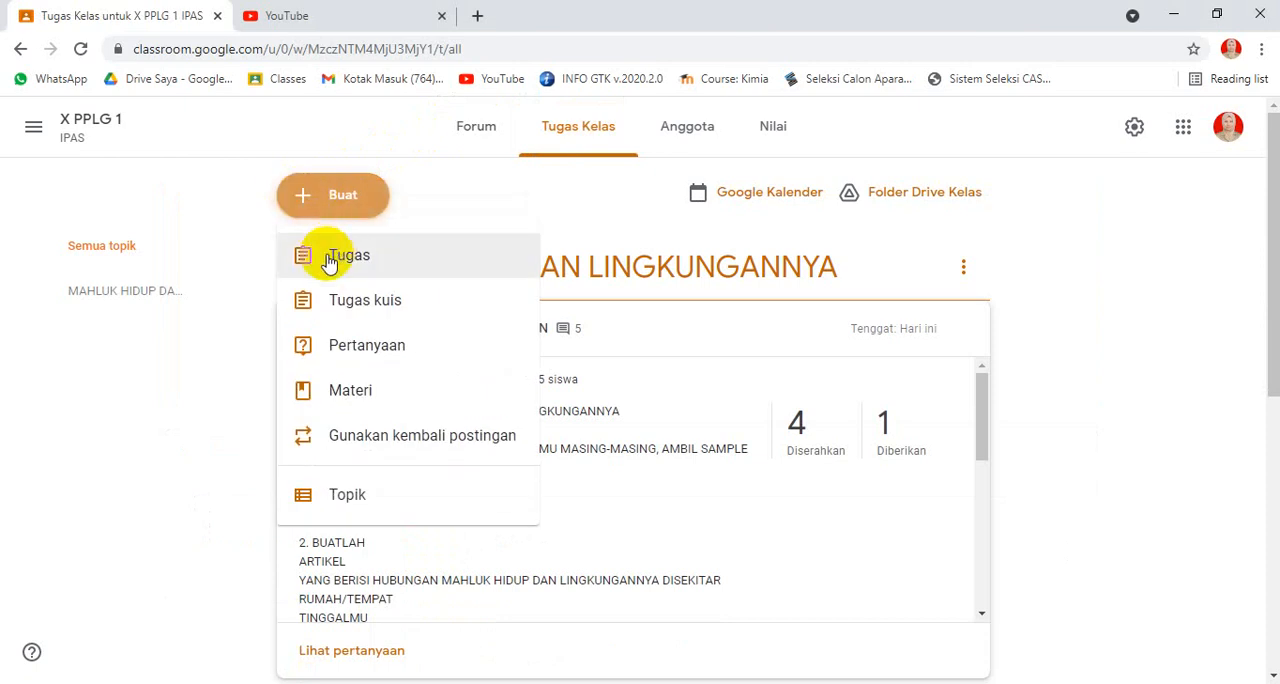
left_click(336, 350)
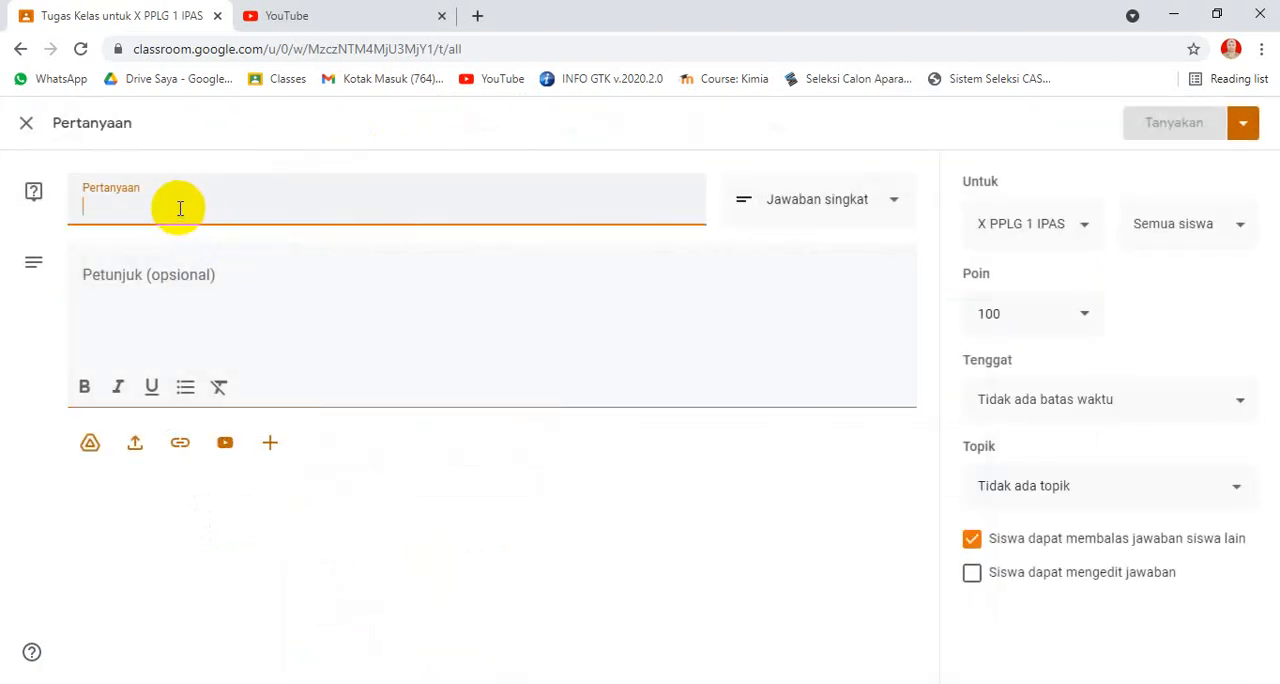
type("DISKUSI KELOMPOK 1")
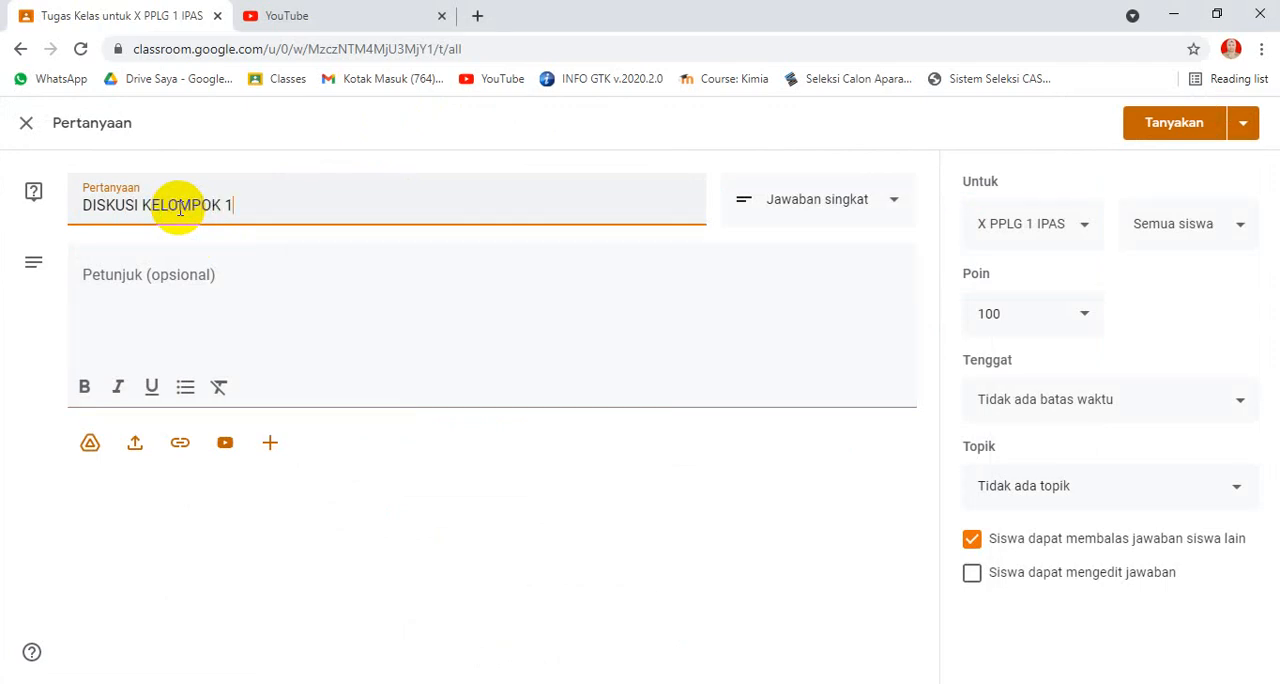
Step: Enter the question's instructions as "DISKUSIKANLAH BERSAMA TEMAN-TEMAN KELOMPOKMU TENTANG ATOM"
left_click(169, 304)
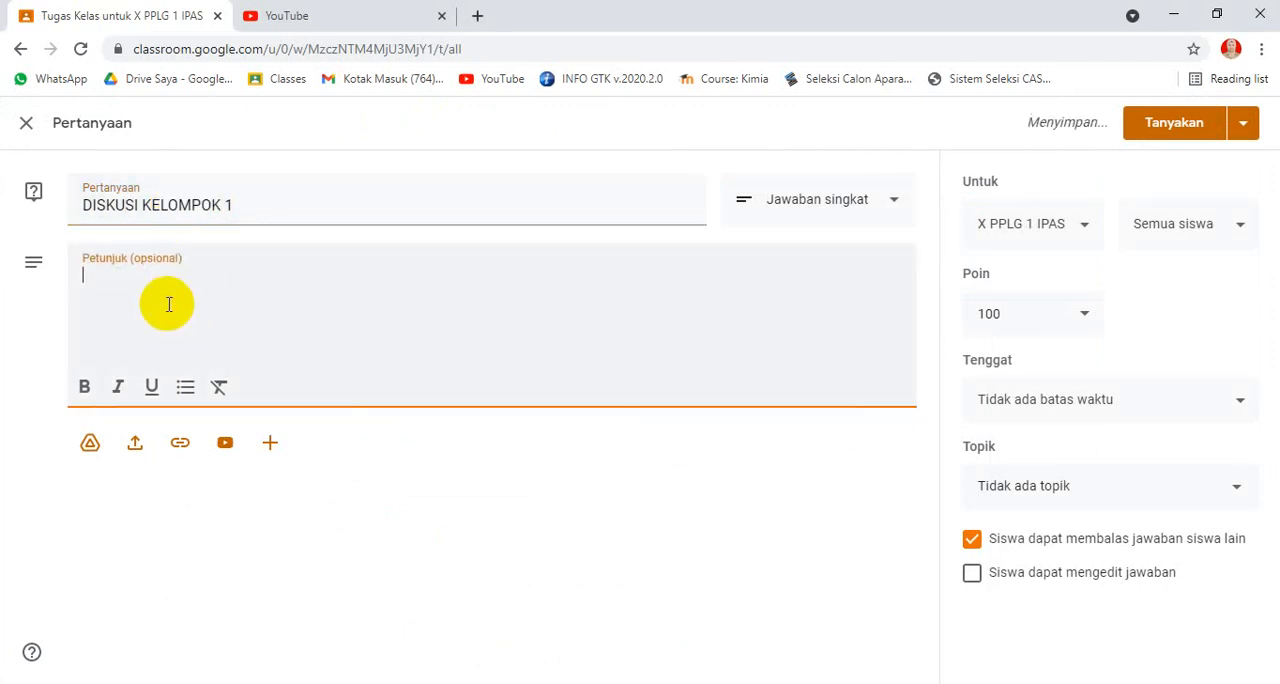
type("DISKUSI")
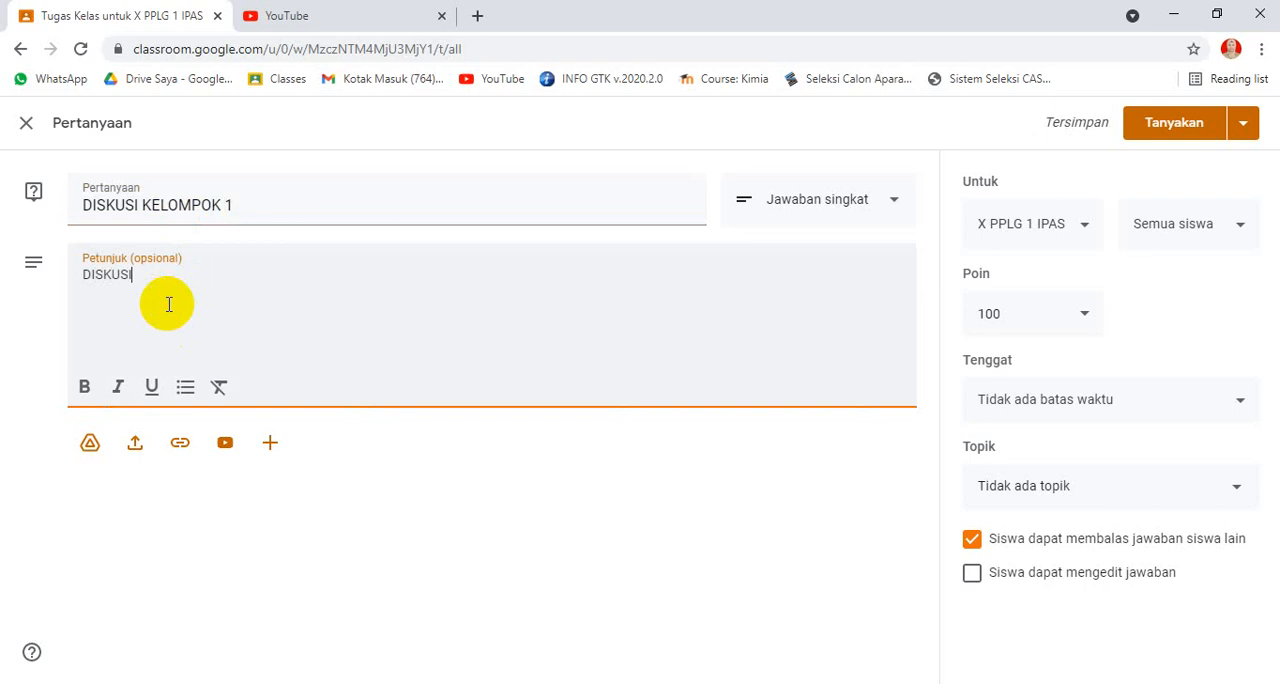
type("KAN")
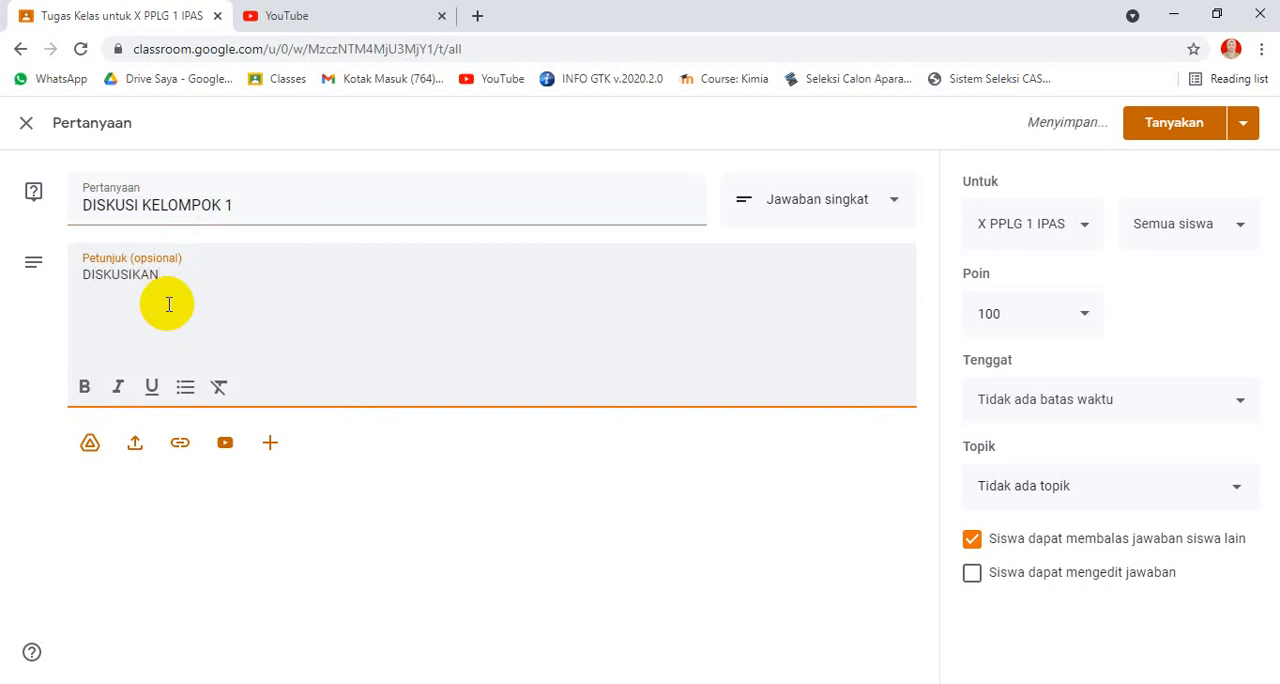
type("LAH")
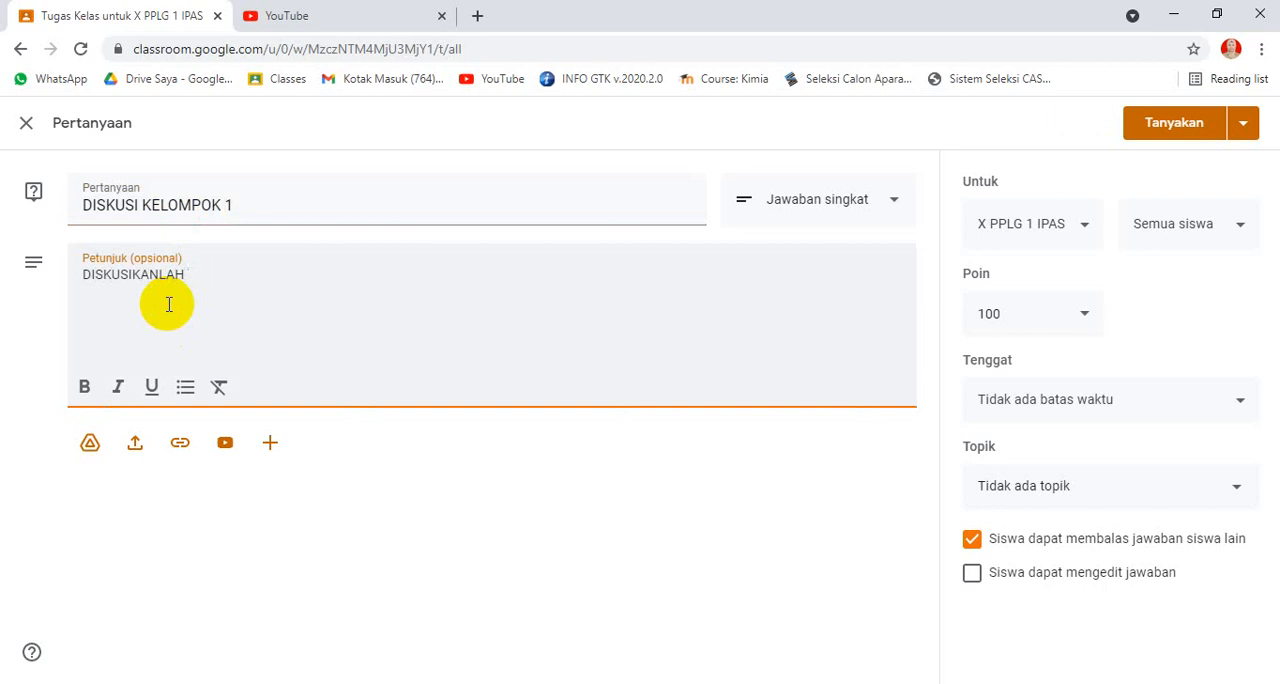
type(" BERSAMA TEMA")
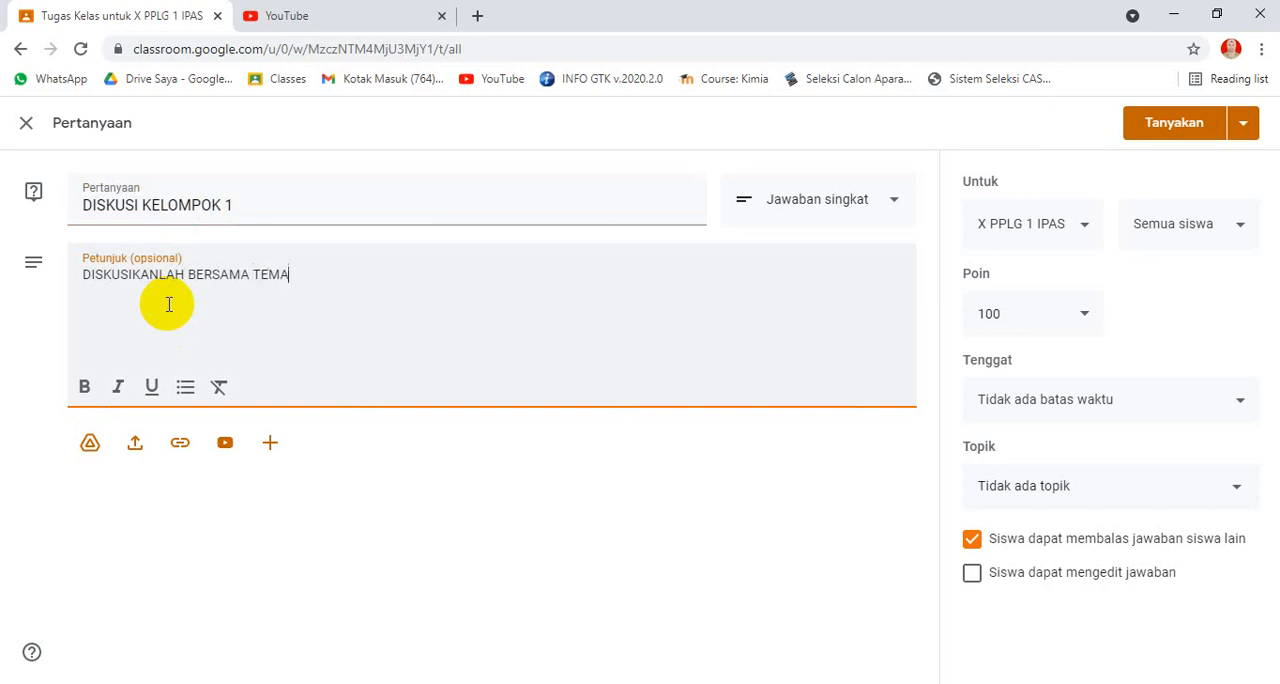
type("N-TEMAN KELOMPOKMU TENTANG ATOM")
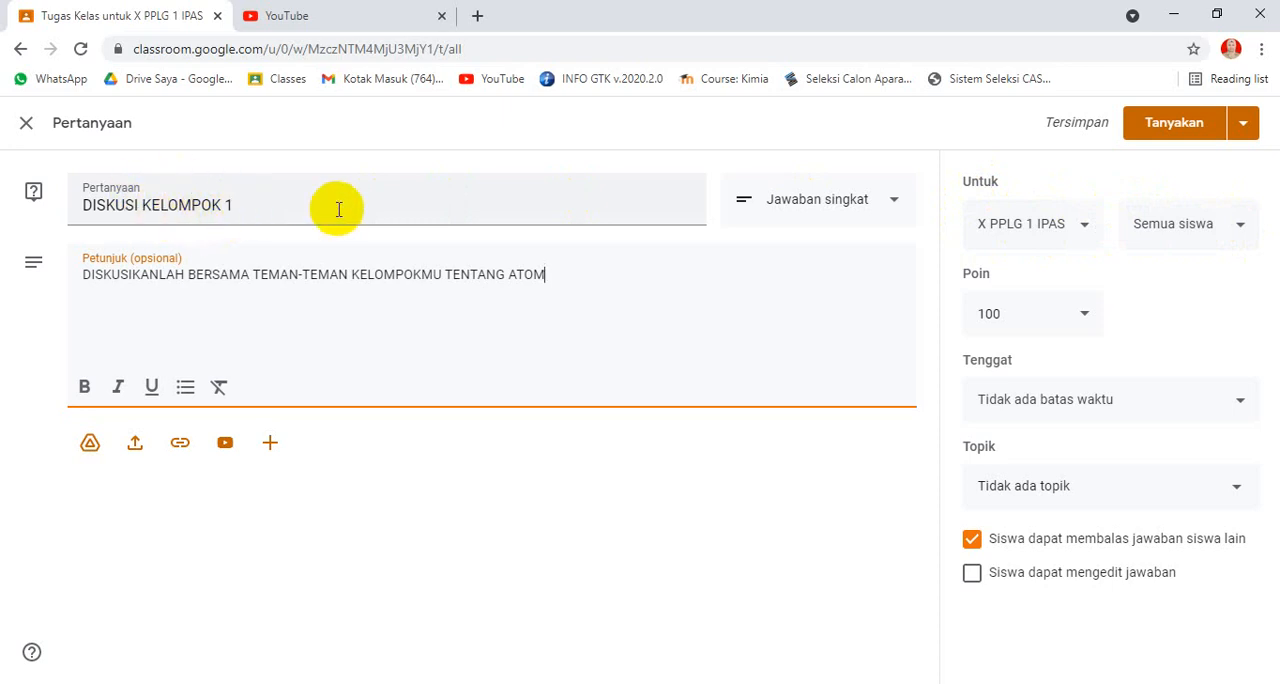
Step: Assign the question to two individual group members from the student list instead of all students
left_click(1238, 235)
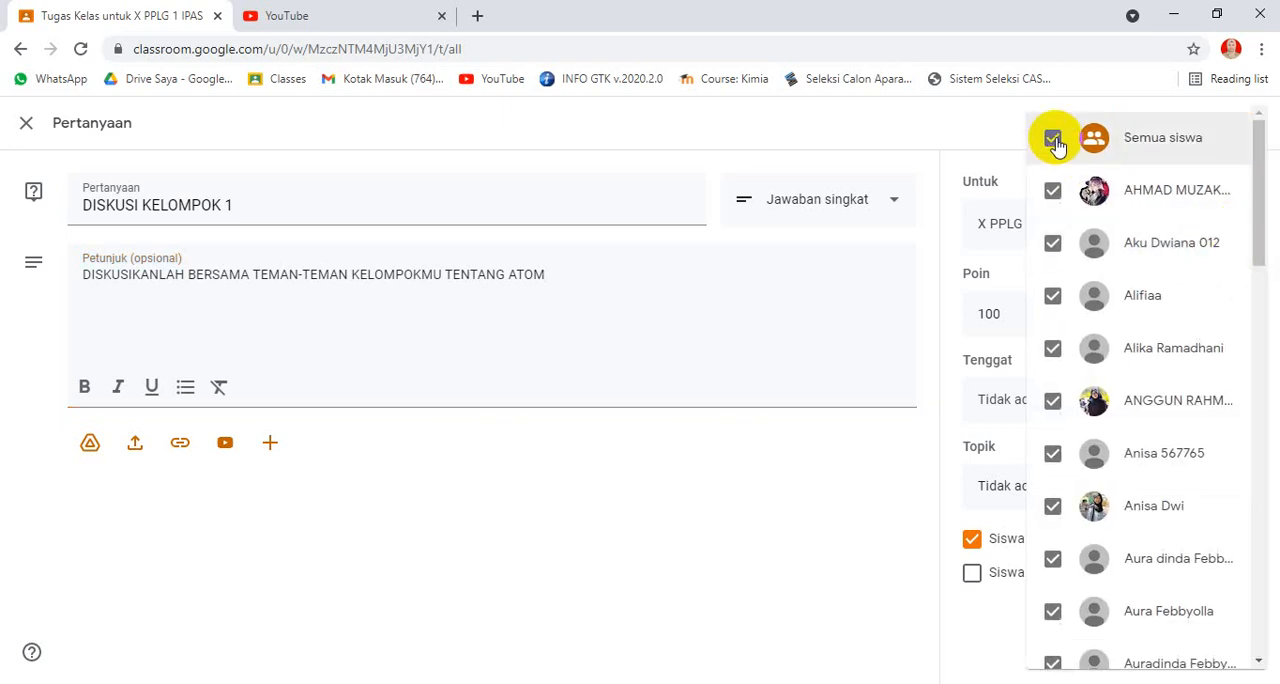
left_click(1055, 140)
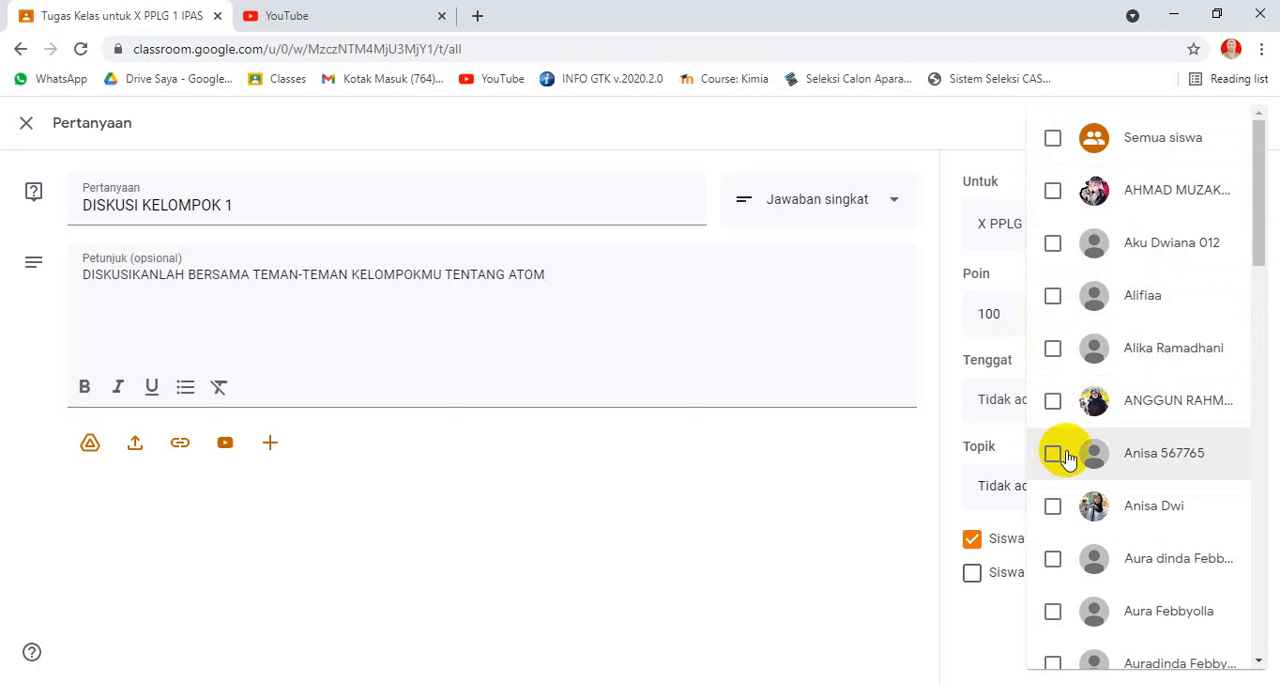
scroll(1066, 480, "down", 3)
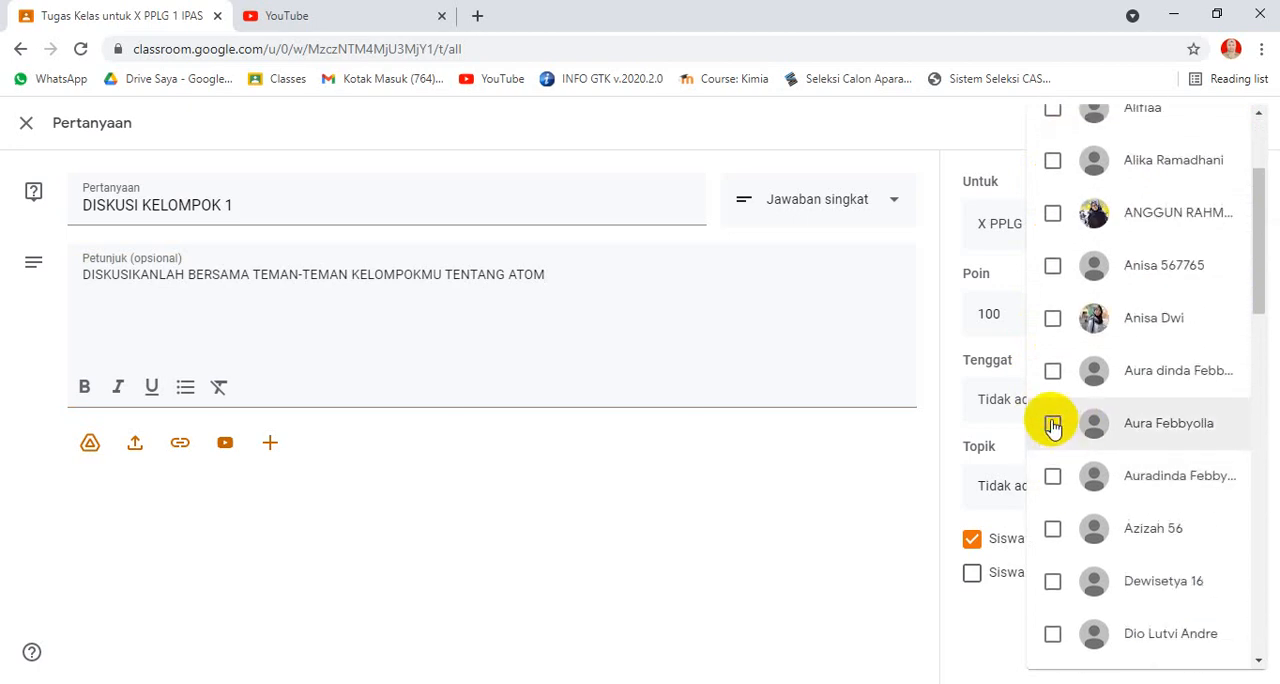
left_click(1053, 425)
scroll(1090, 445, "down", 5)
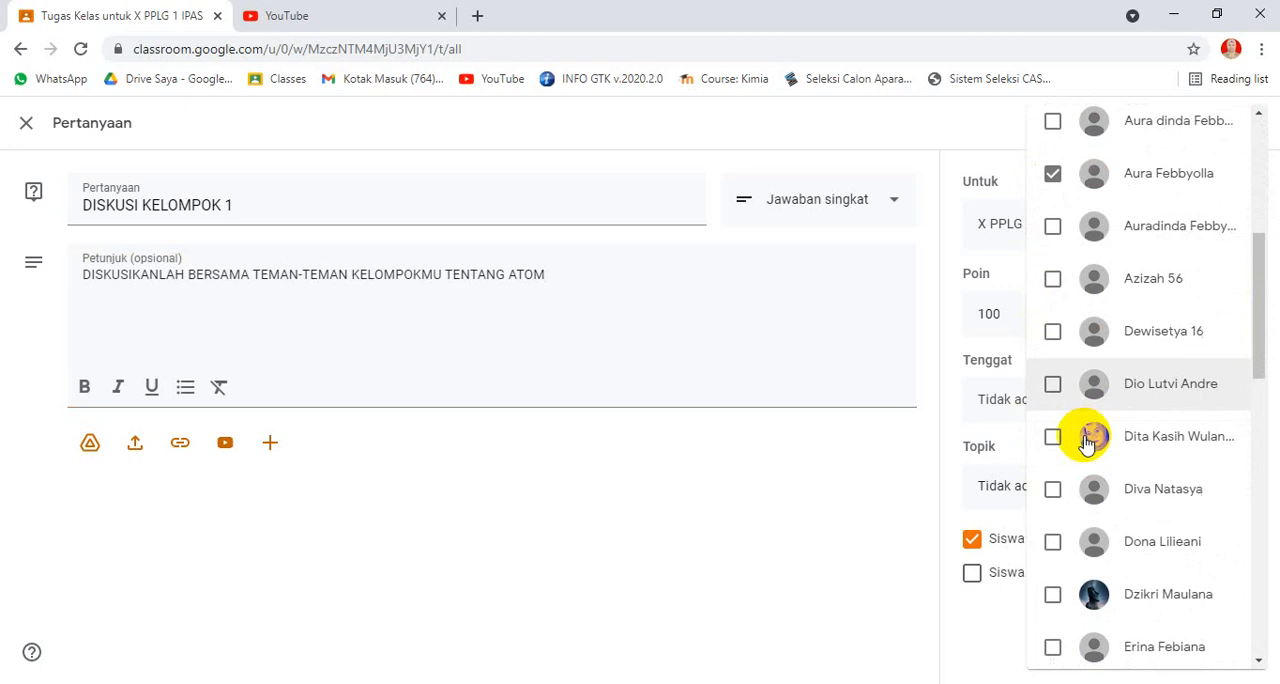
scroll(1075, 520, "down", 1)
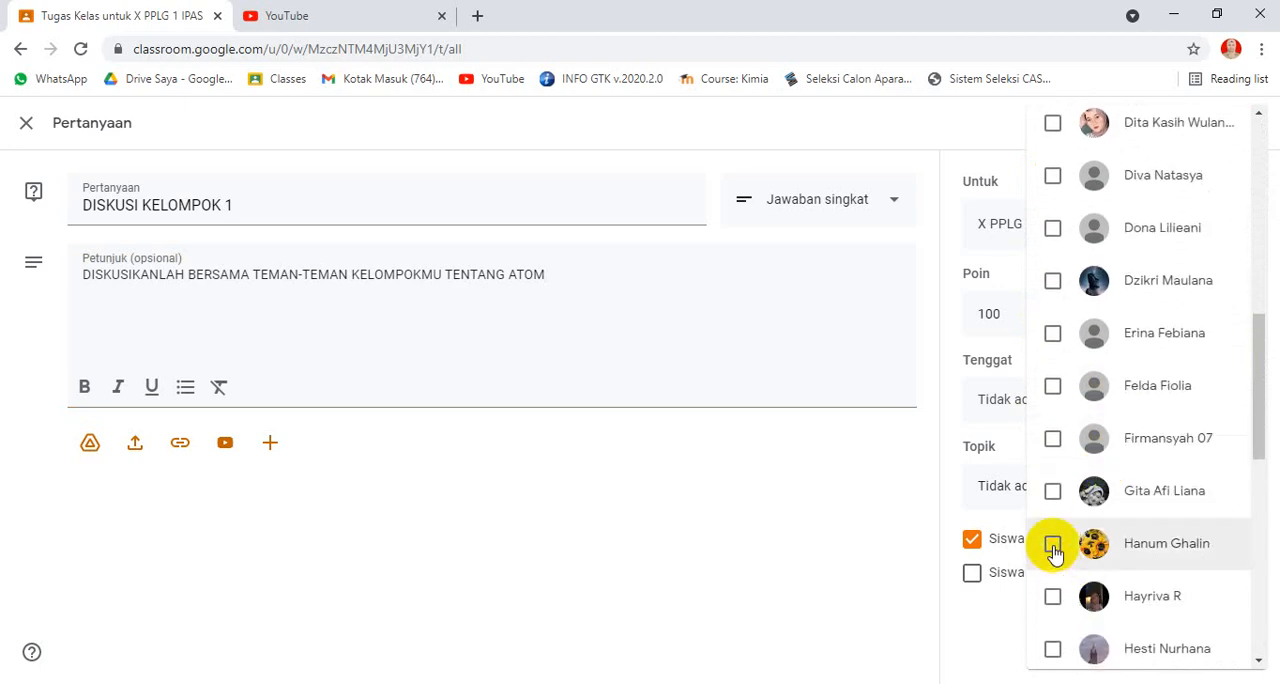
left_click(1057, 550)
left_click(829, 463)
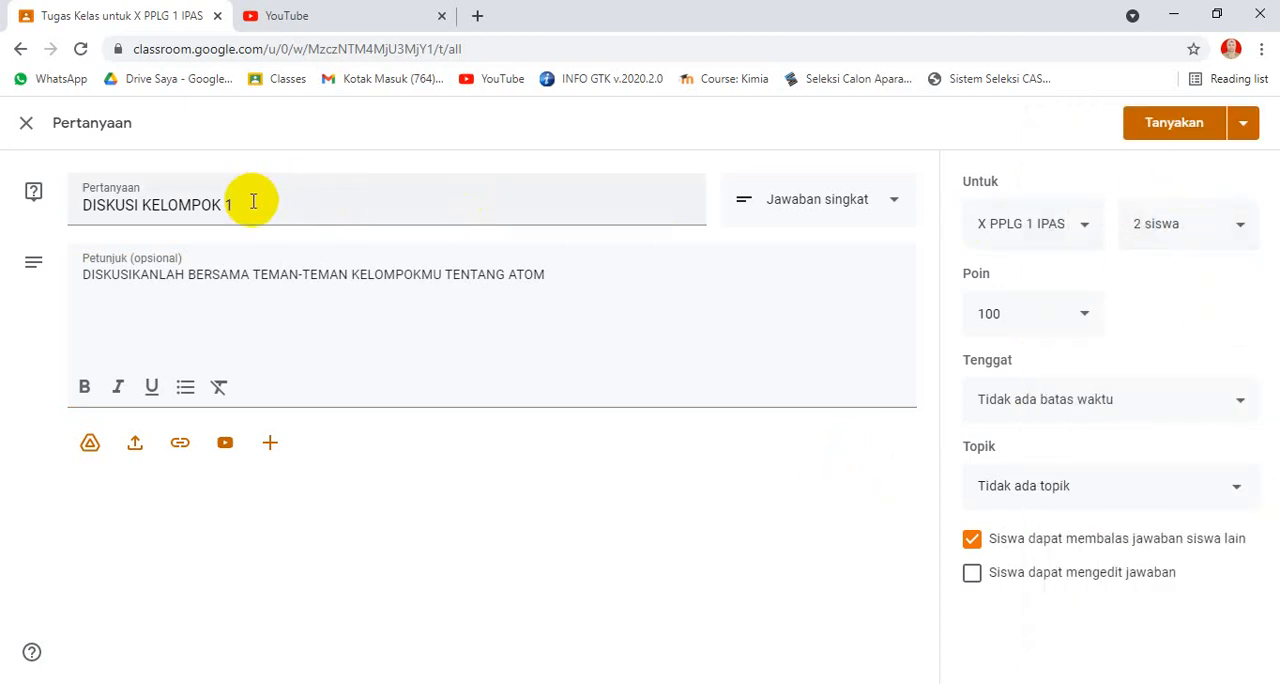
Step: Set the question's due date to 29 July 2021, without a time
left_click(1197, 413)
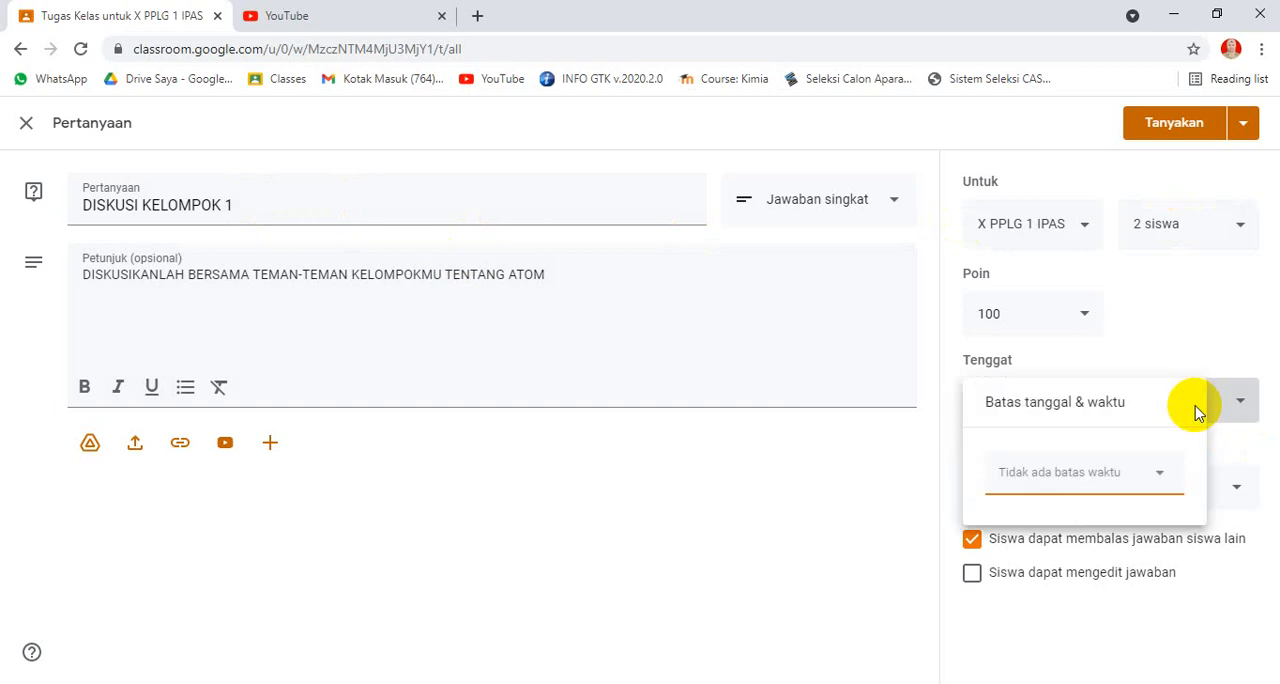
left_click(1083, 481)
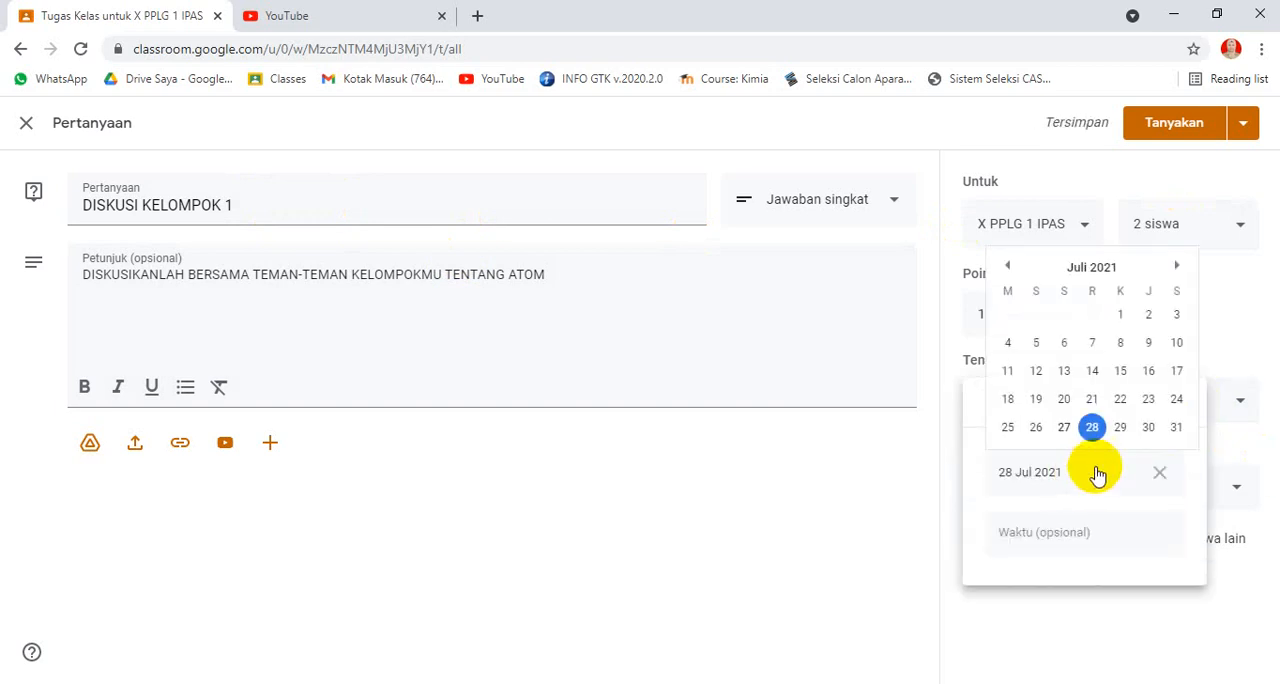
left_click(1122, 428)
left_click(886, 456)
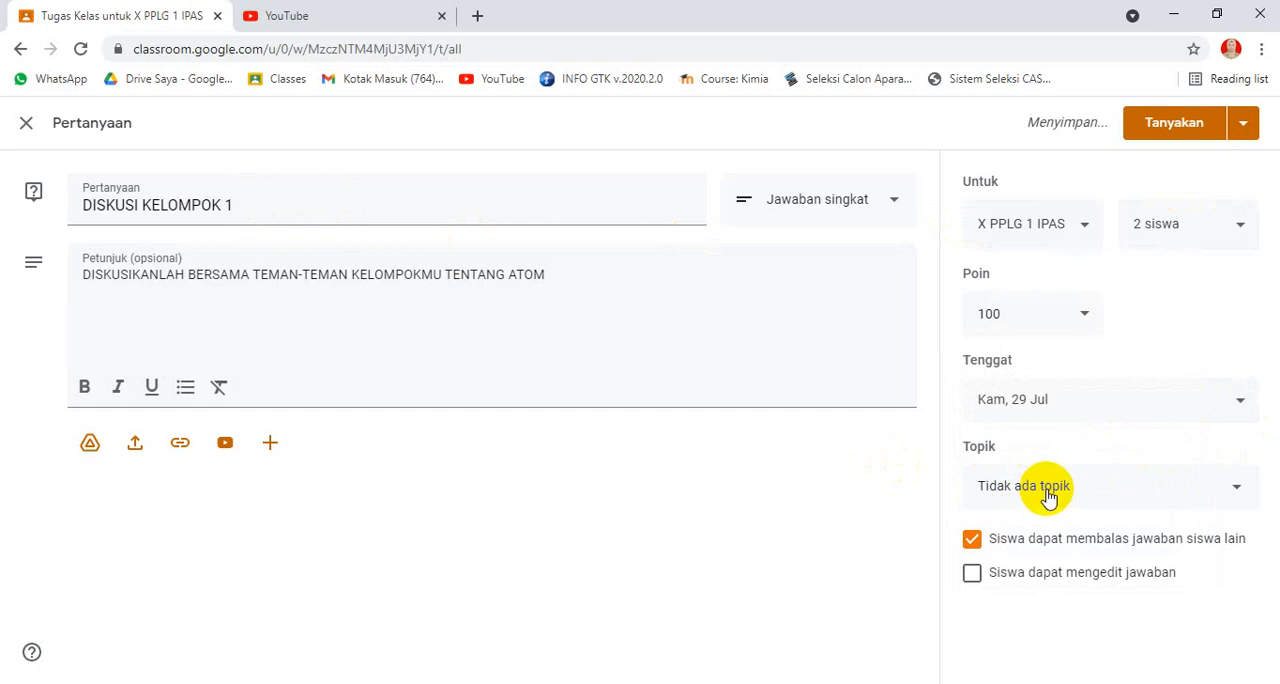
Step: Create a new topic named ATOM for the question
left_click(1047, 497)
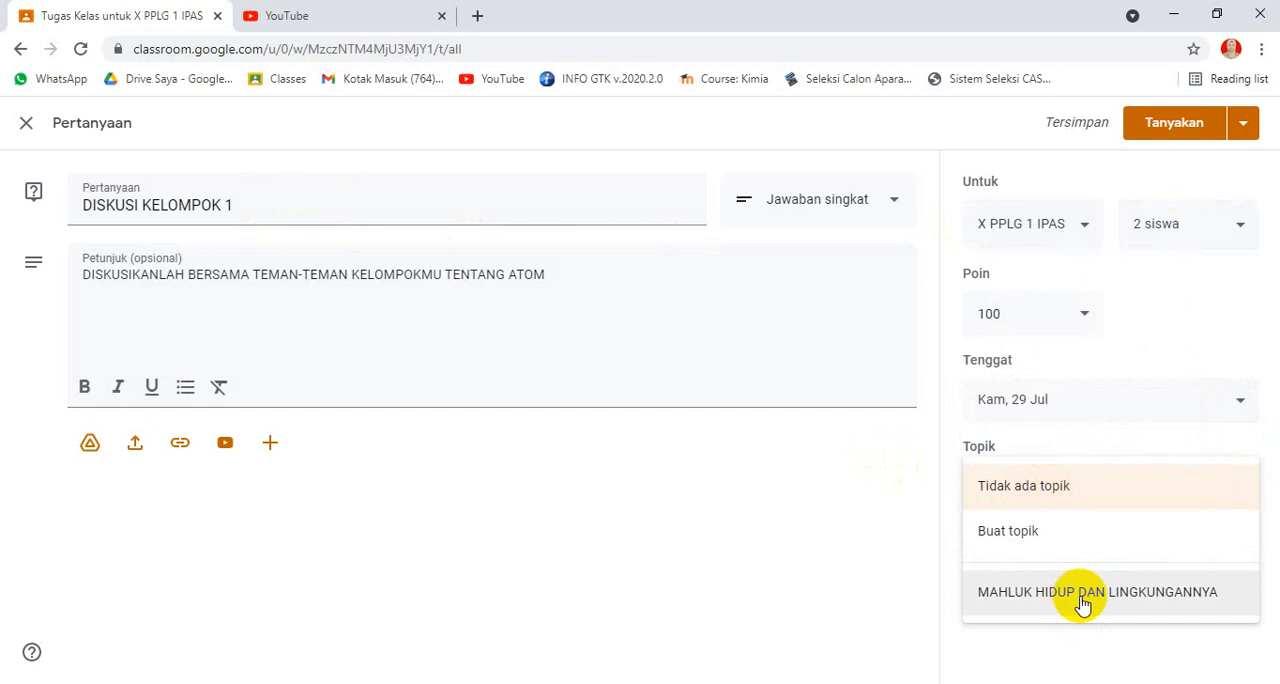
left_click(1036, 537)
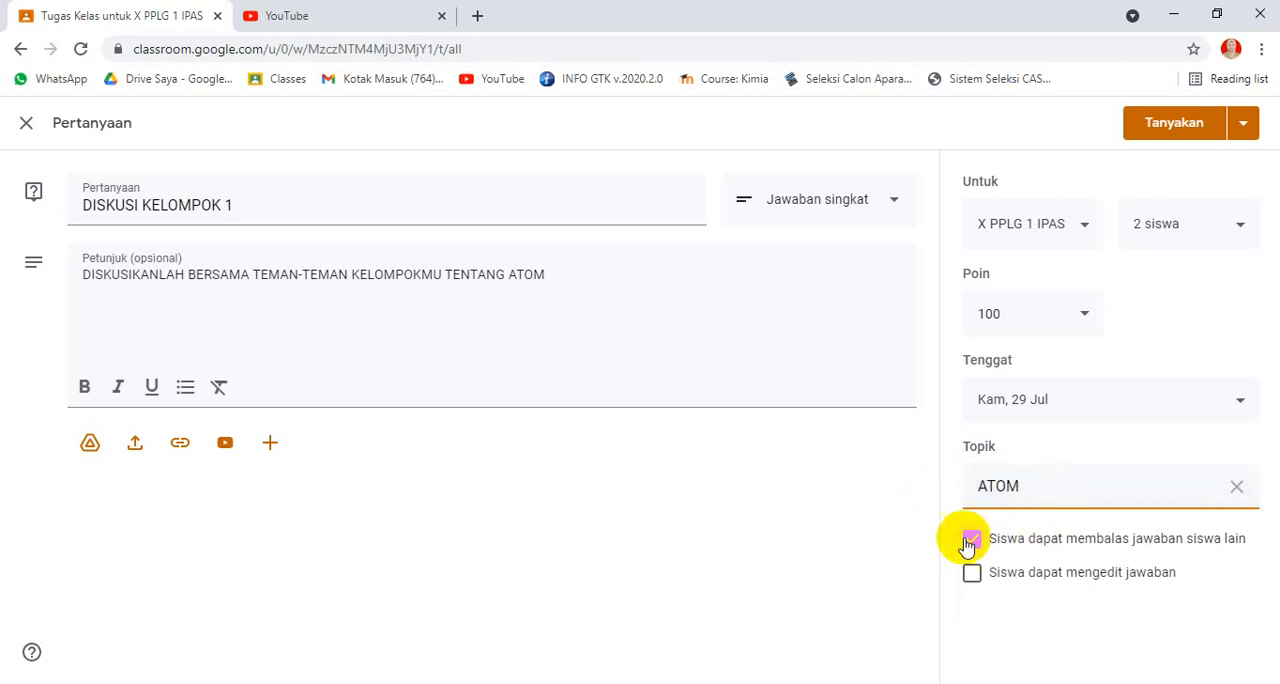
left_click(916, 484)
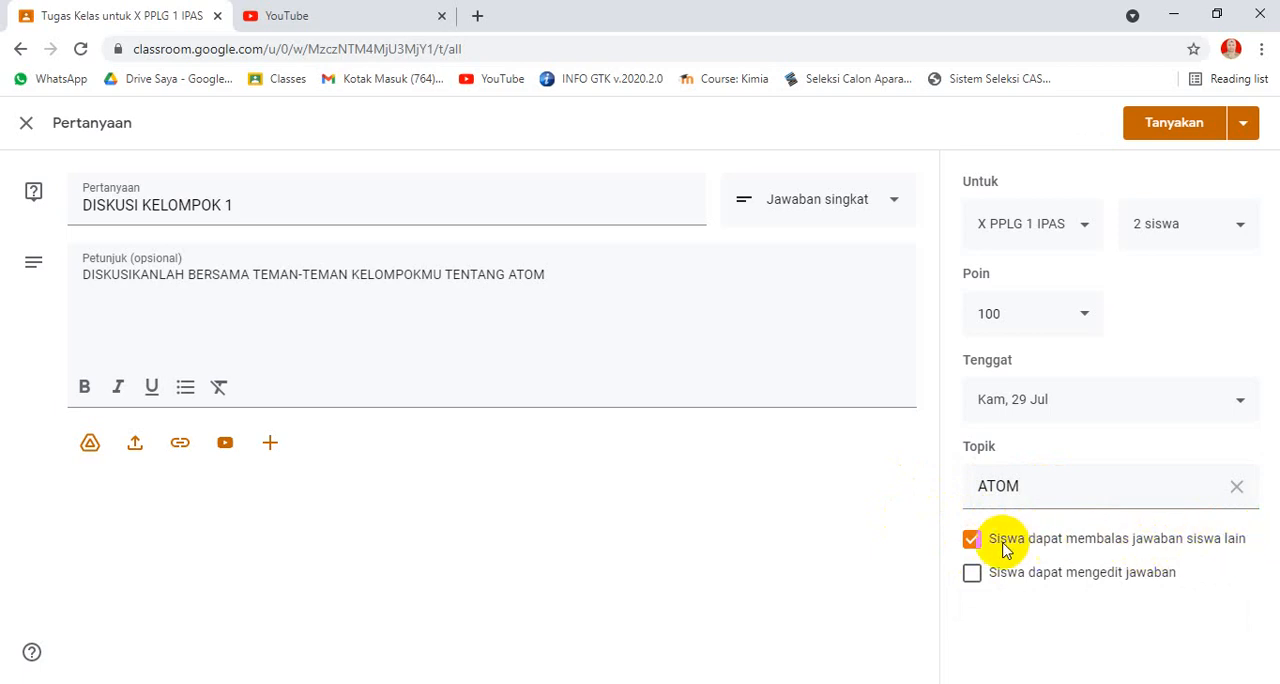
Step: Keep replies to classmates allowed, also let students edit their answers, and post the question to the class
left_click(971, 541)
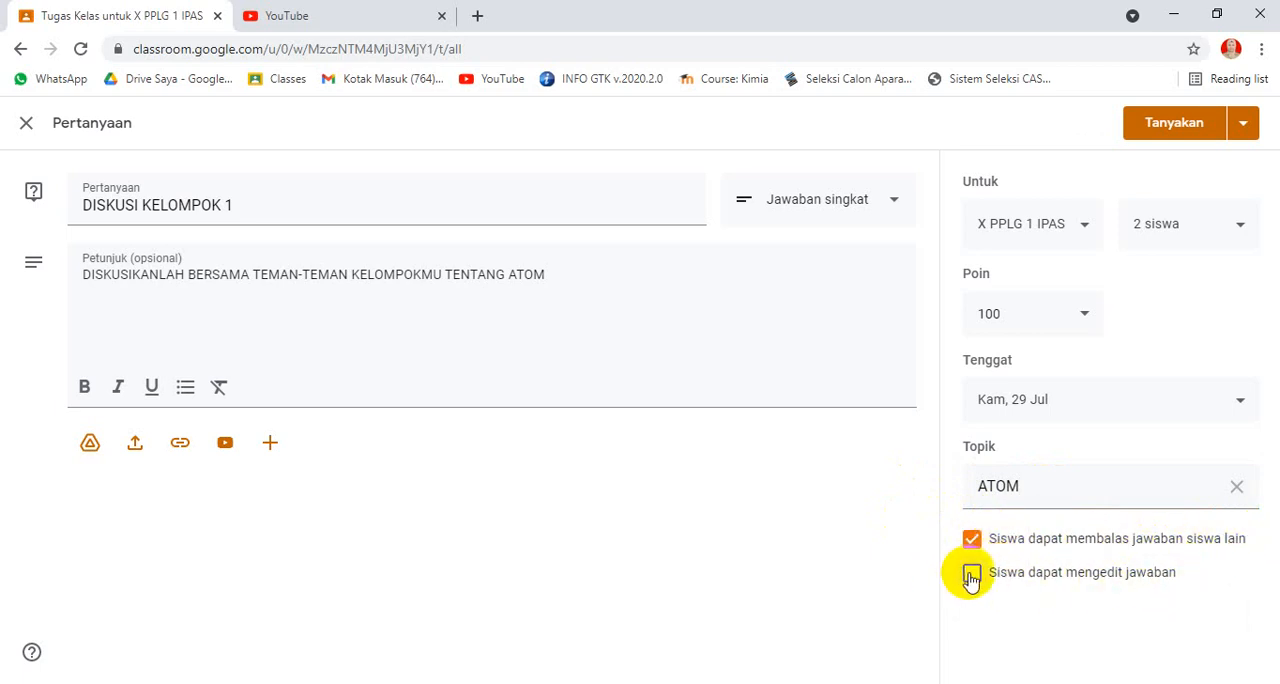
left_click(973, 576)
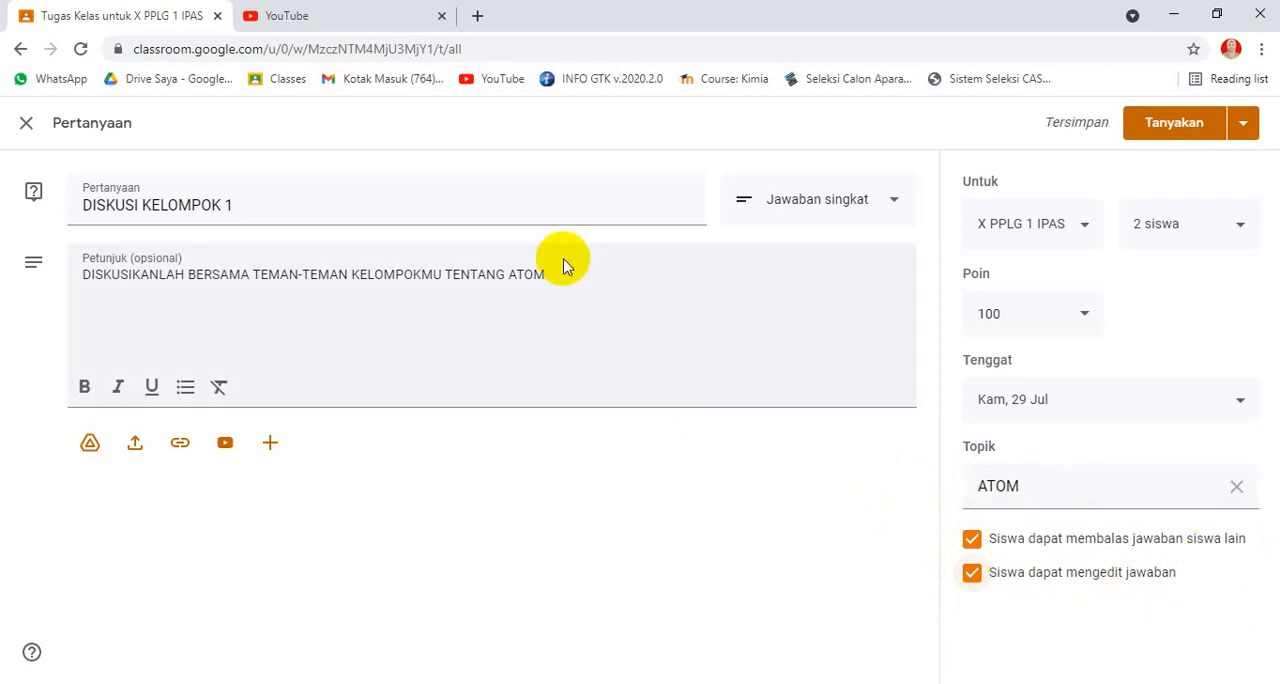
left_click(1148, 125)
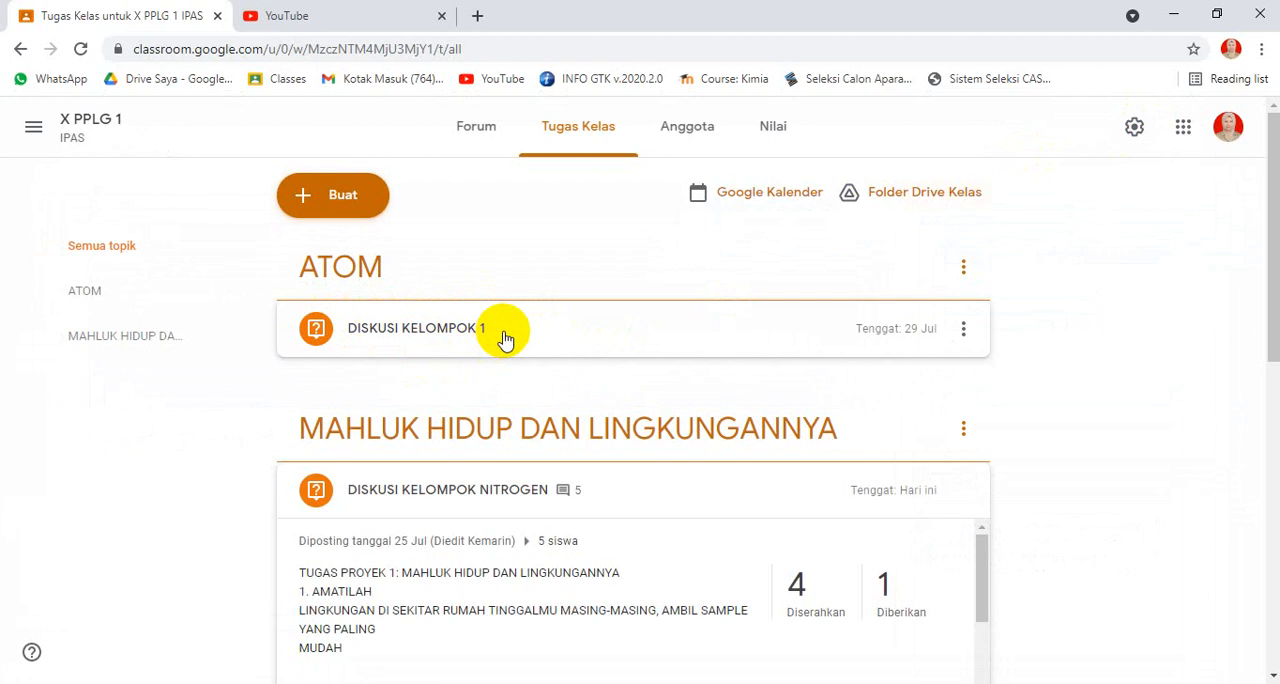
Step: Reuse the DISKUSI KELOMPOK 1 post from X PPLG 1 as a new question and retitle it DISKUSI KELOMPOK 2
scroll(625, 424, "down", 7)
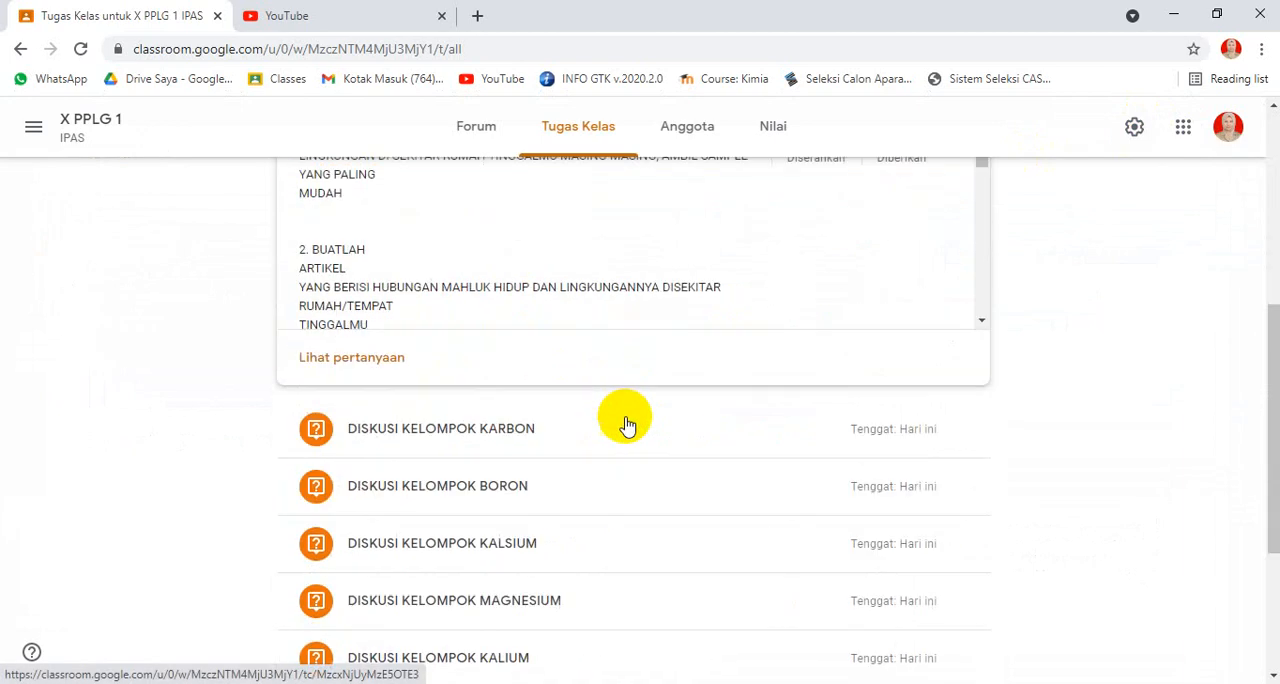
scroll(615, 422, "up", 10)
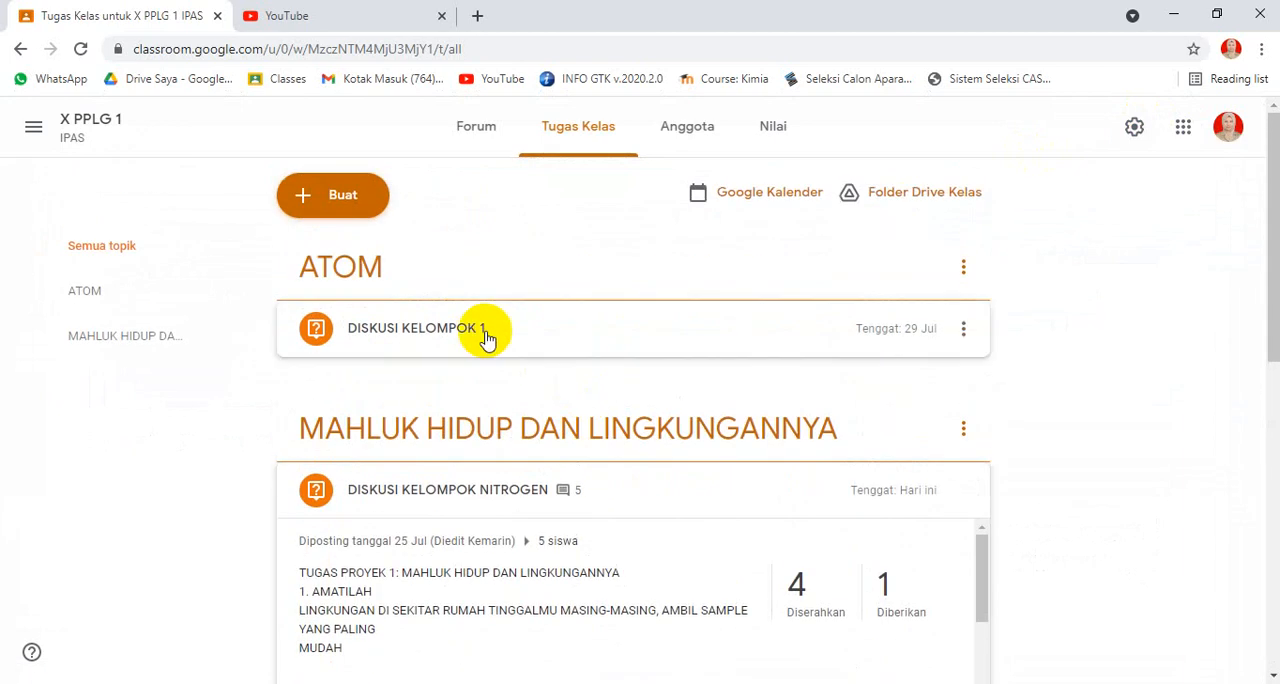
left_click(303, 200)
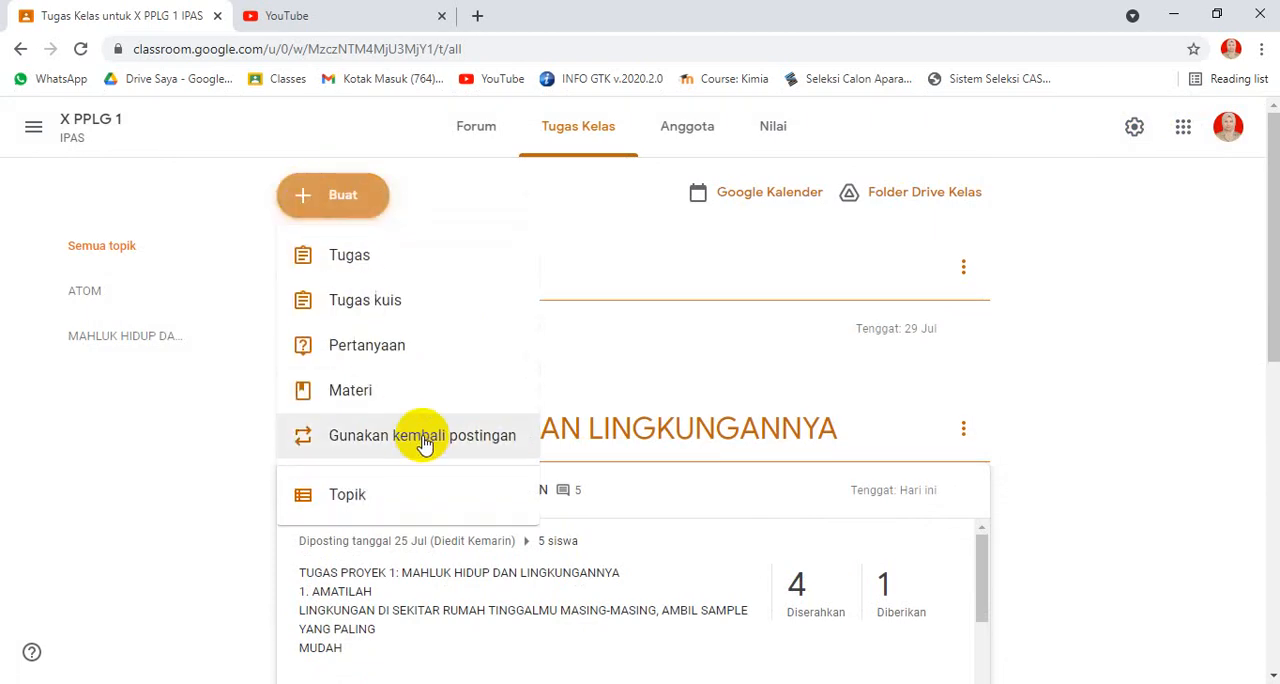
left_click(424, 440)
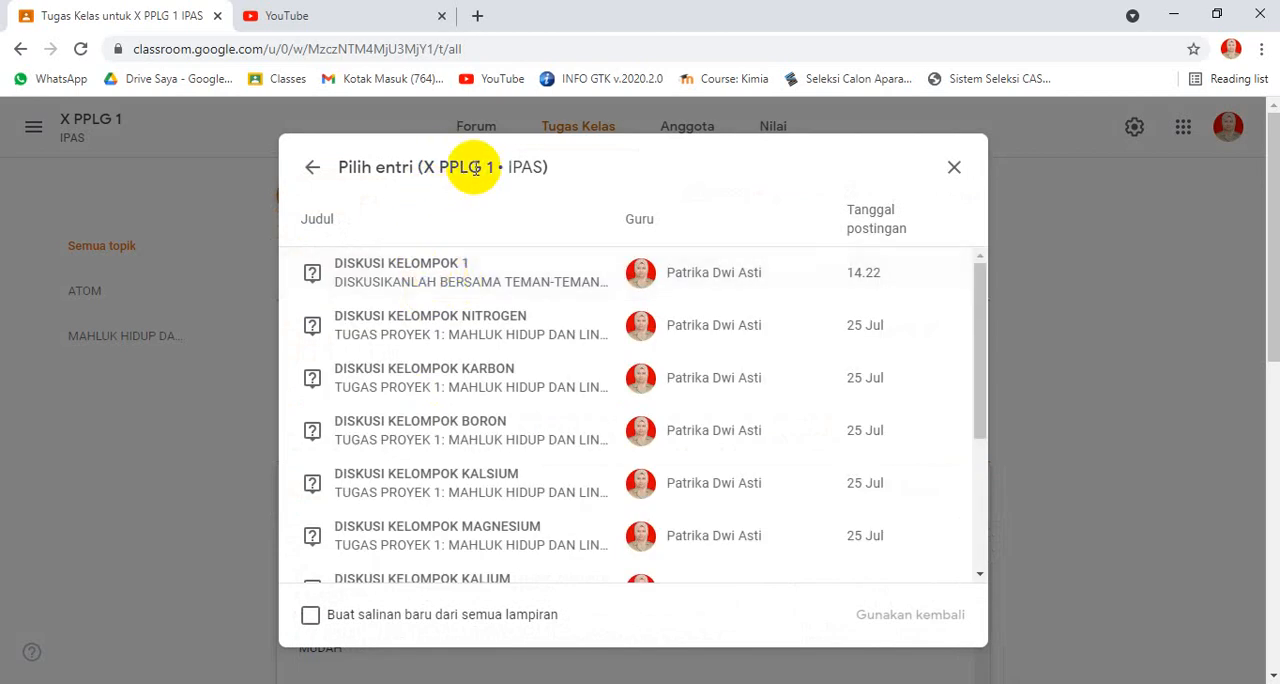
left_click(424, 283)
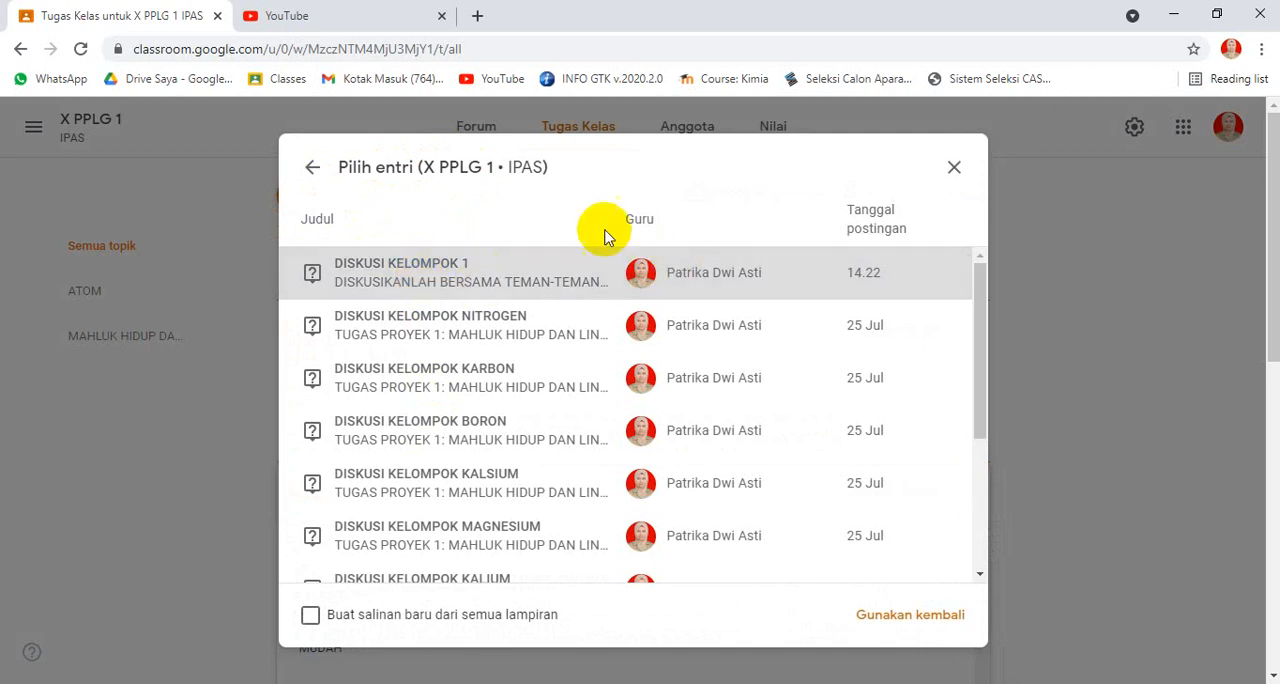
left_click(897, 619)
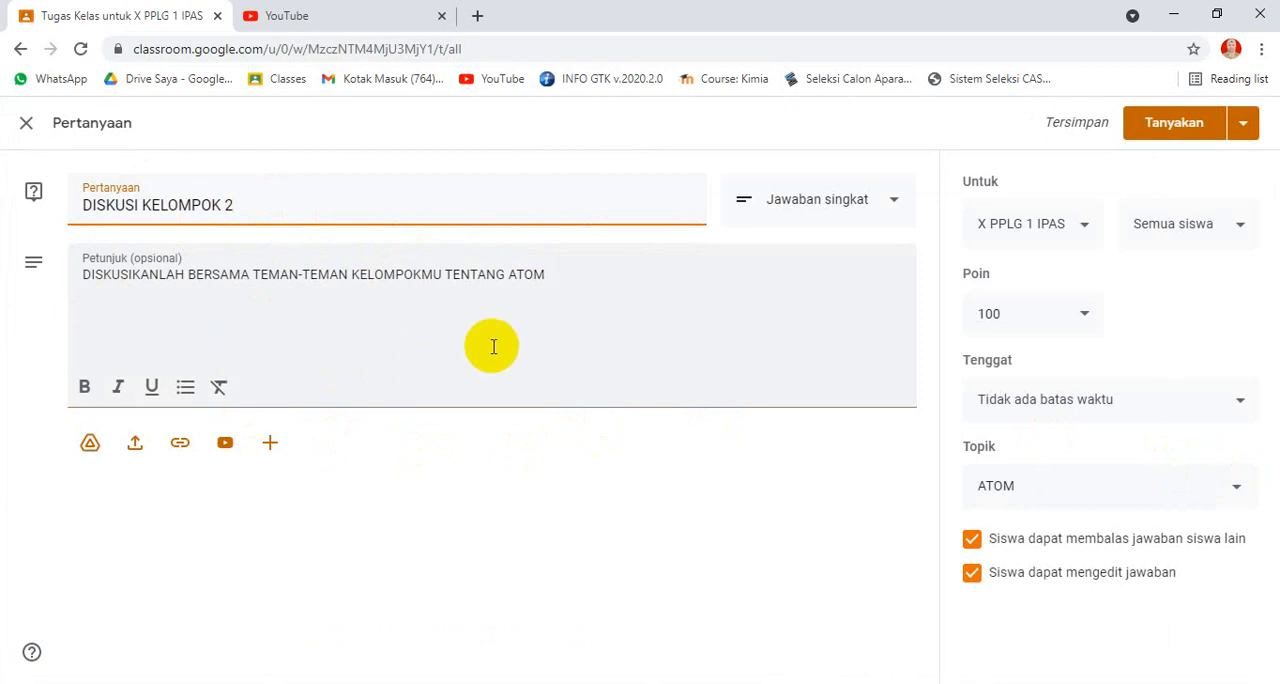
Step: Assign the DISKUSI KELOMPOK 2 question to one selected student instead of the whole class
left_click(1217, 238)
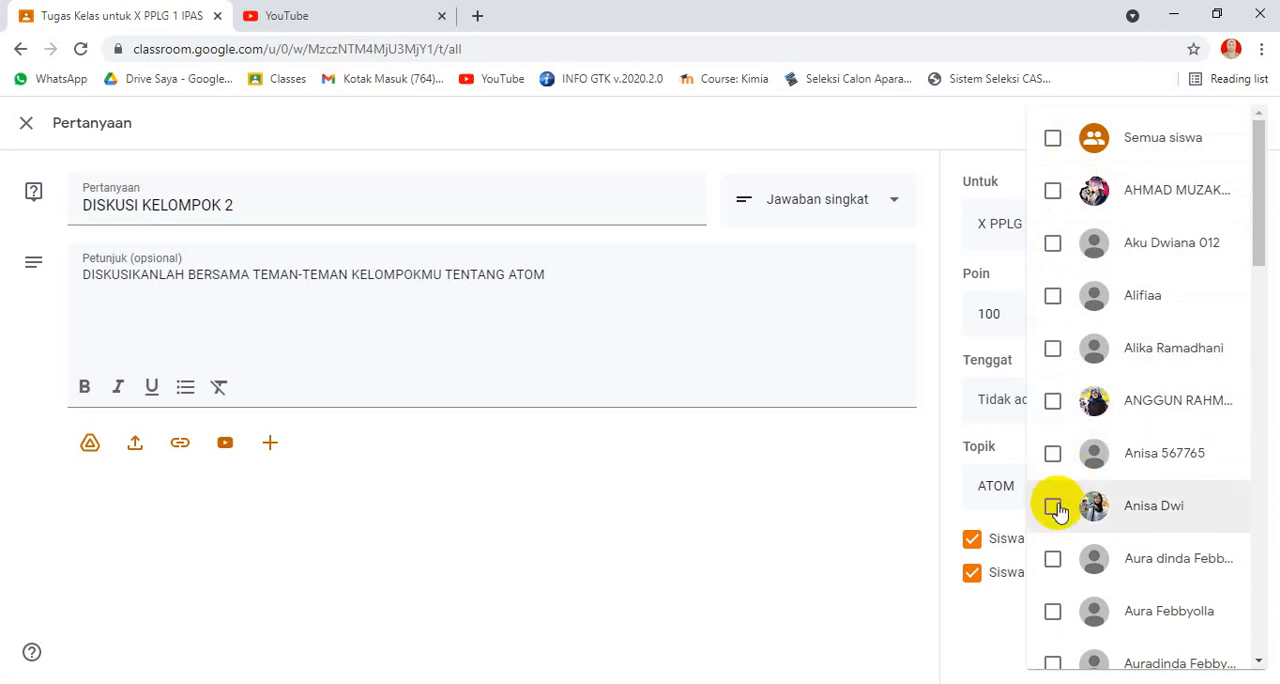
scroll(1196, 486, "down", 7)
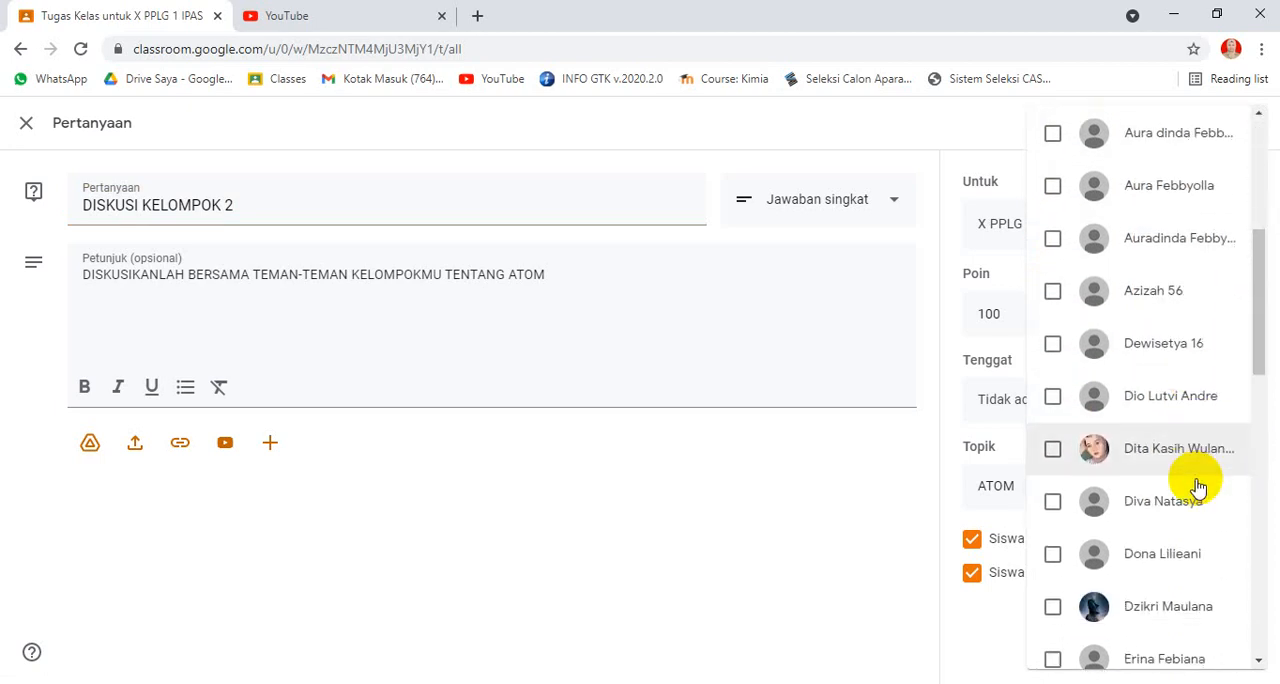
scroll(1199, 486, "down", 7)
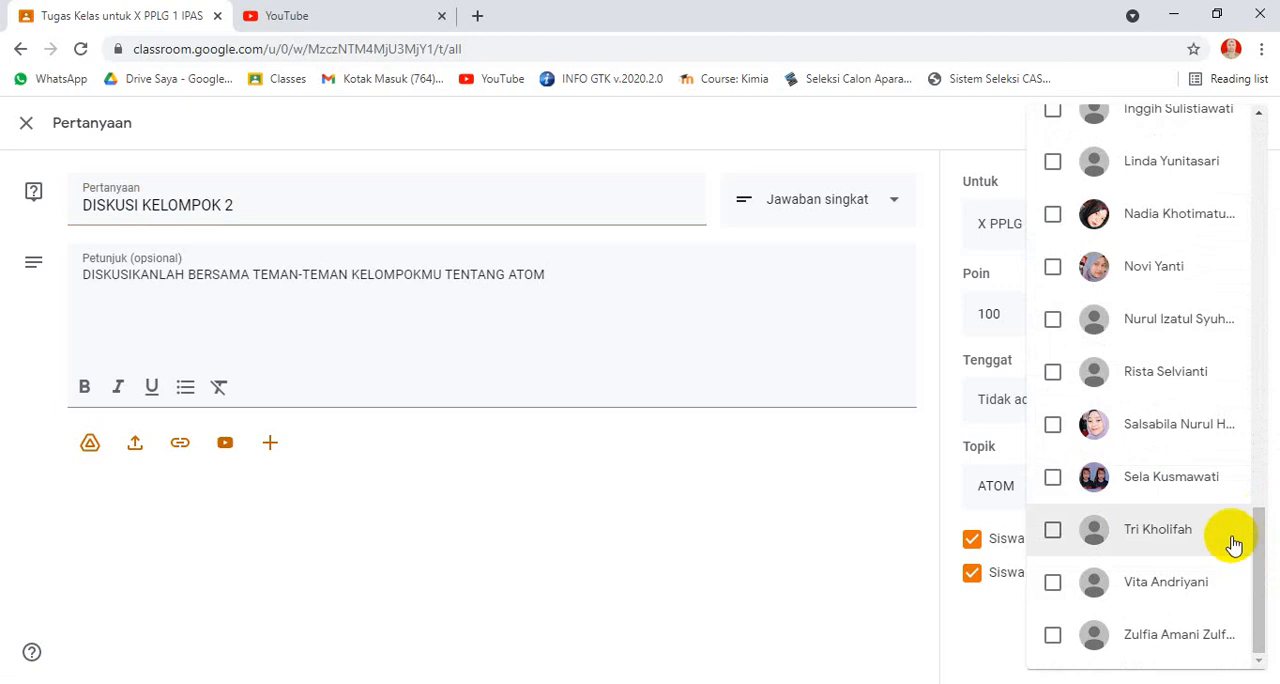
scroll(1230, 540, "up", 7)
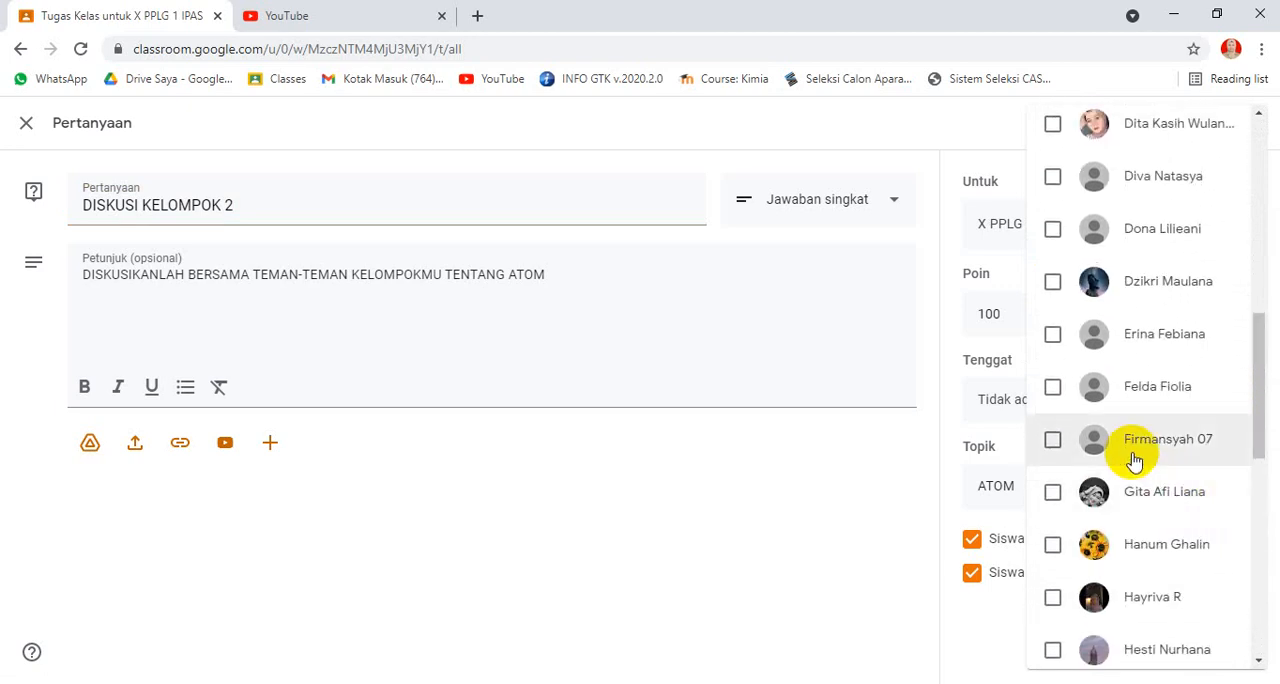
scroll(1084, 405, "up", 5)
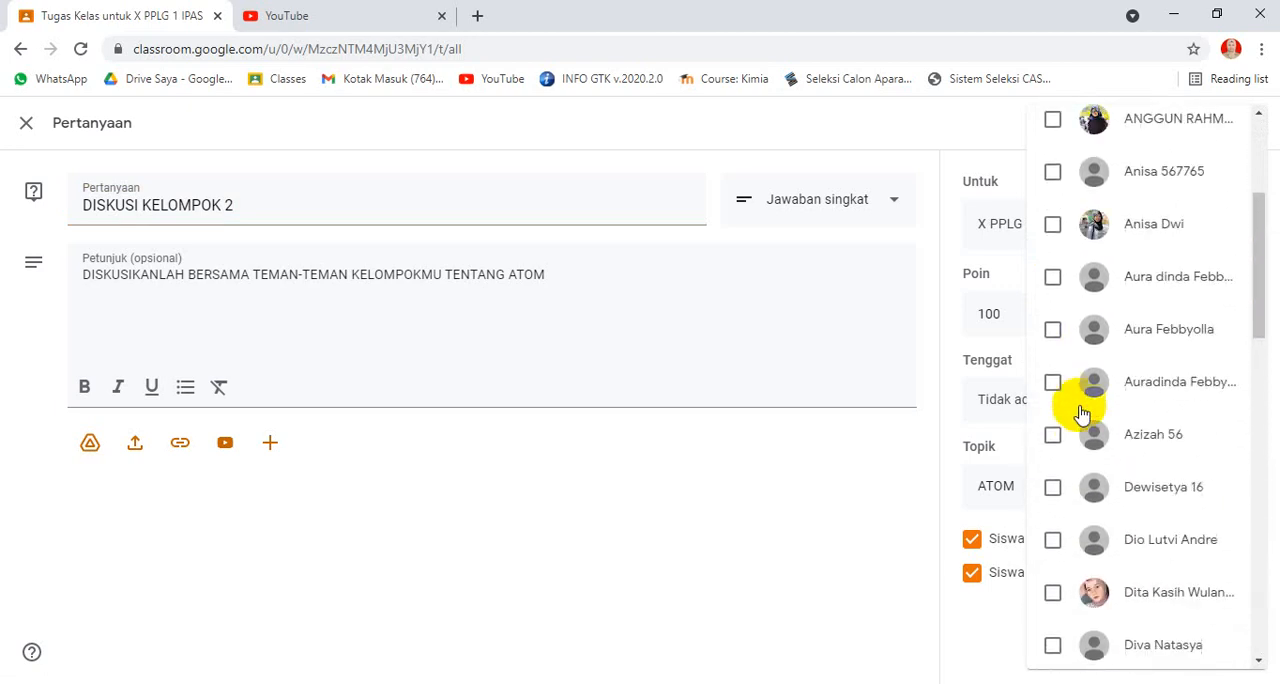
scroll(1082, 412, "up", 3)
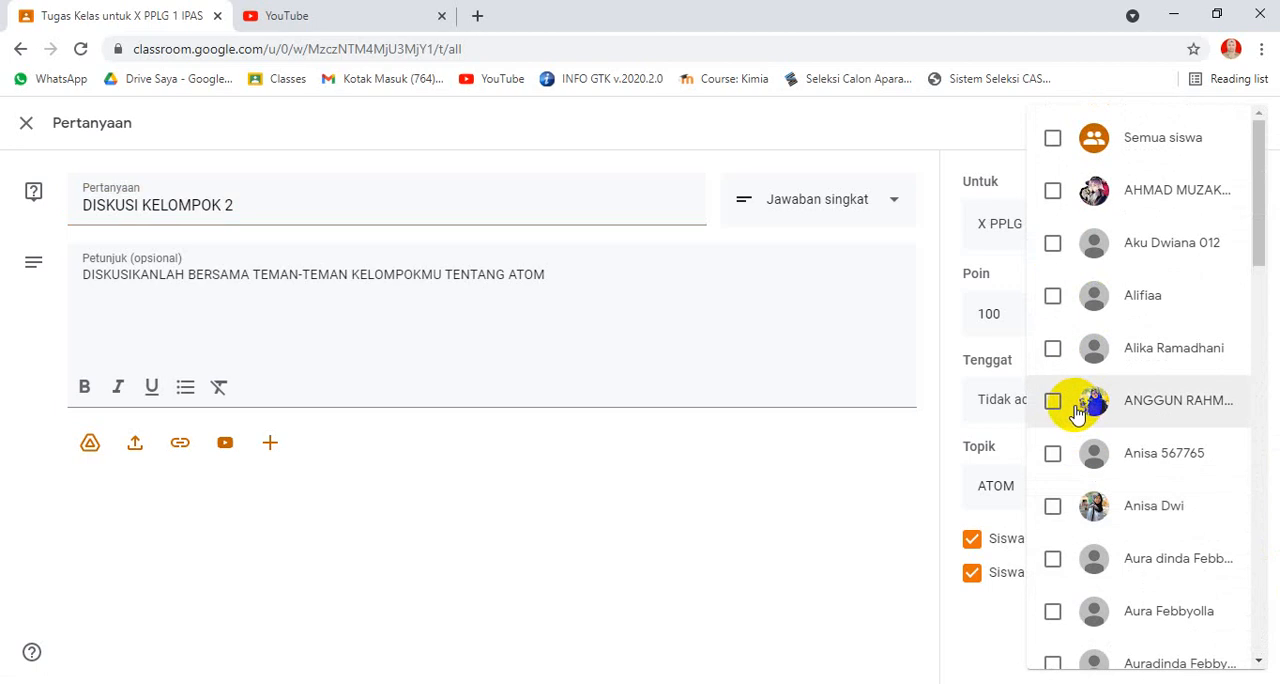
scroll(1071, 470, "down", 3)
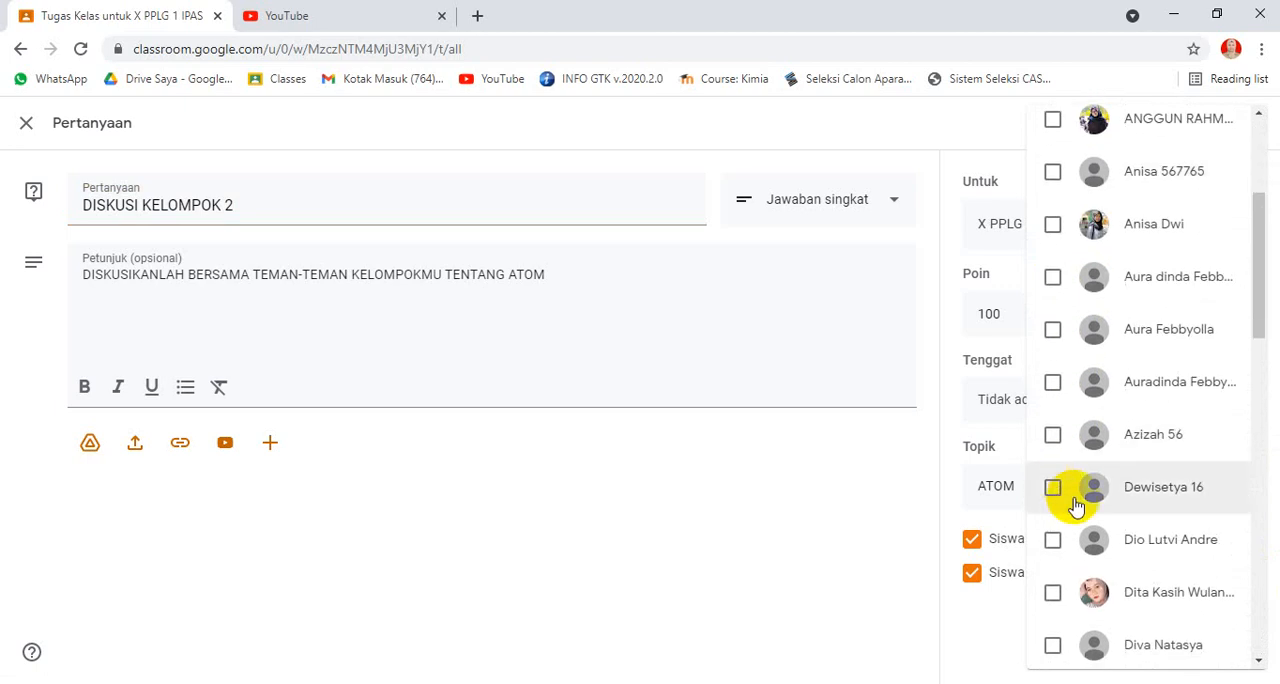
left_click(1052, 384)
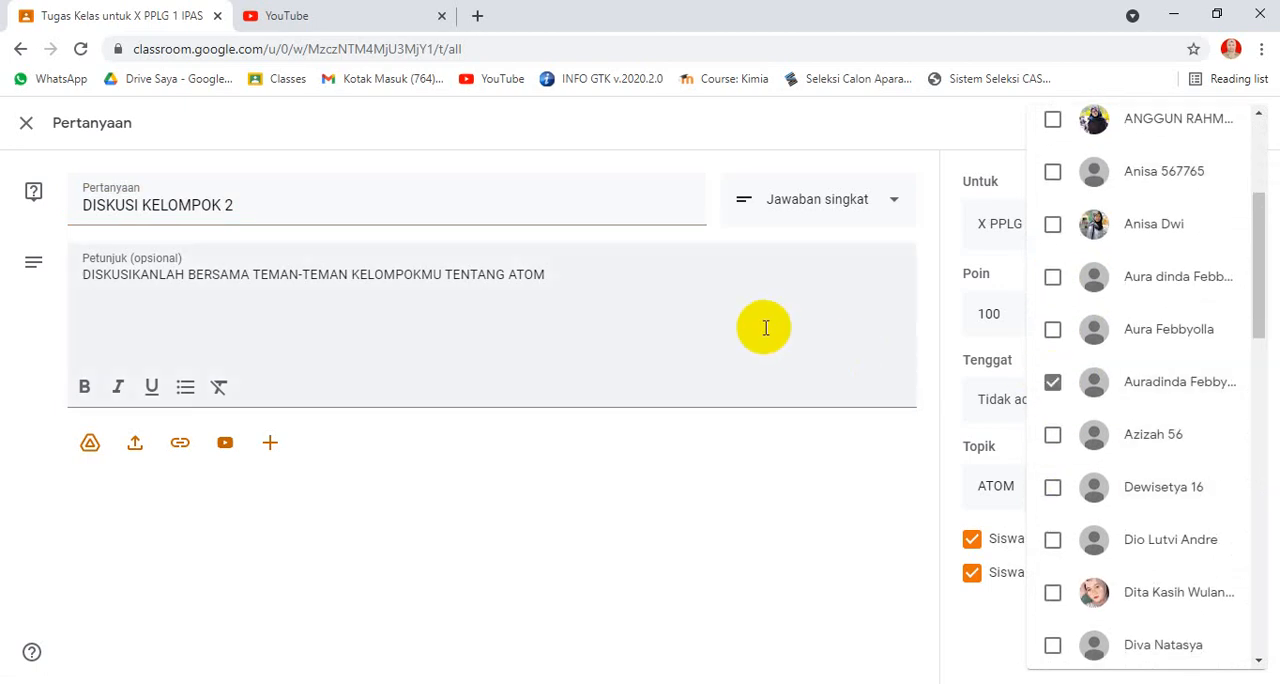
left_click(766, 326)
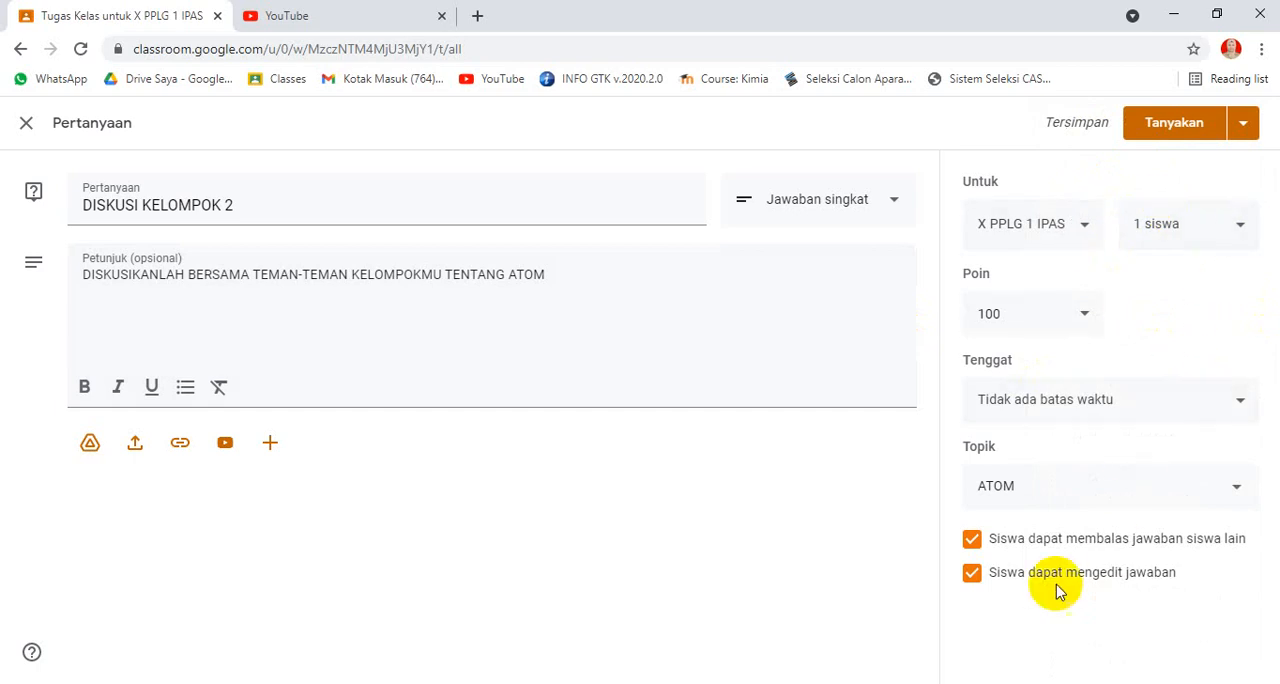
Step: Set the DISKUSI KELOMPOK 2 question's due date to 29 July 2021, leaving the time empty
left_click(1031, 400)
left_click(1145, 487)
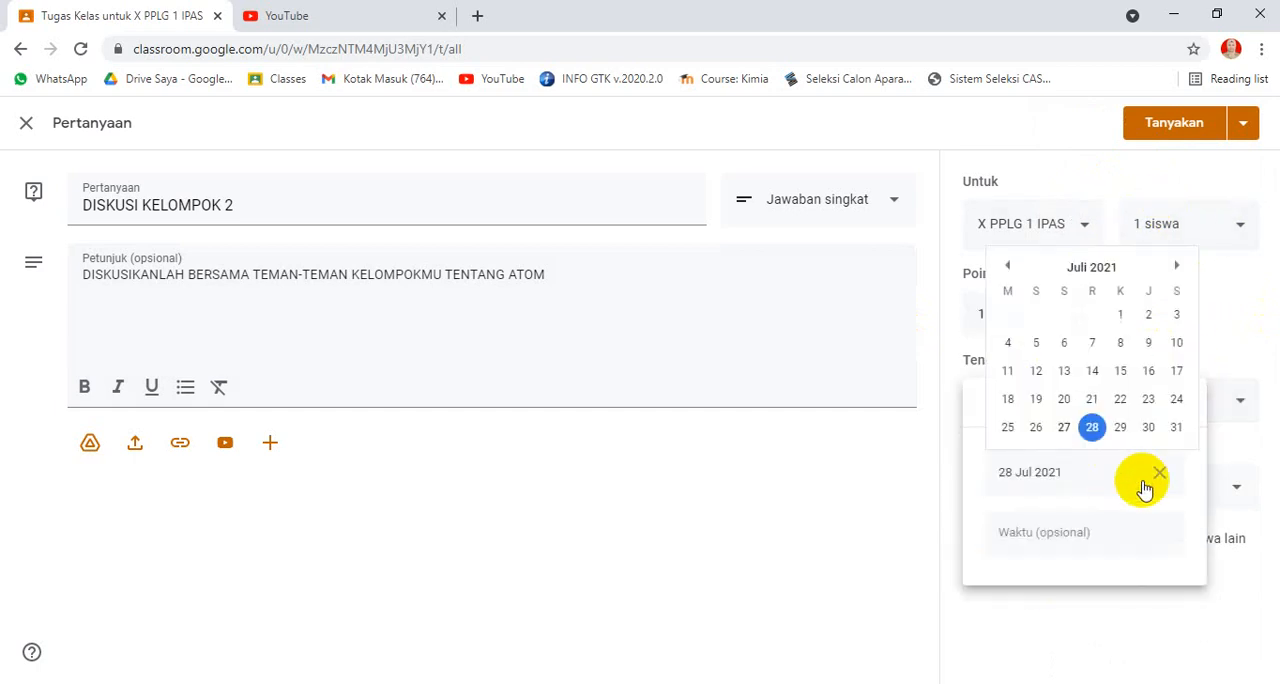
left_click(1119, 428)
left_click(814, 363)
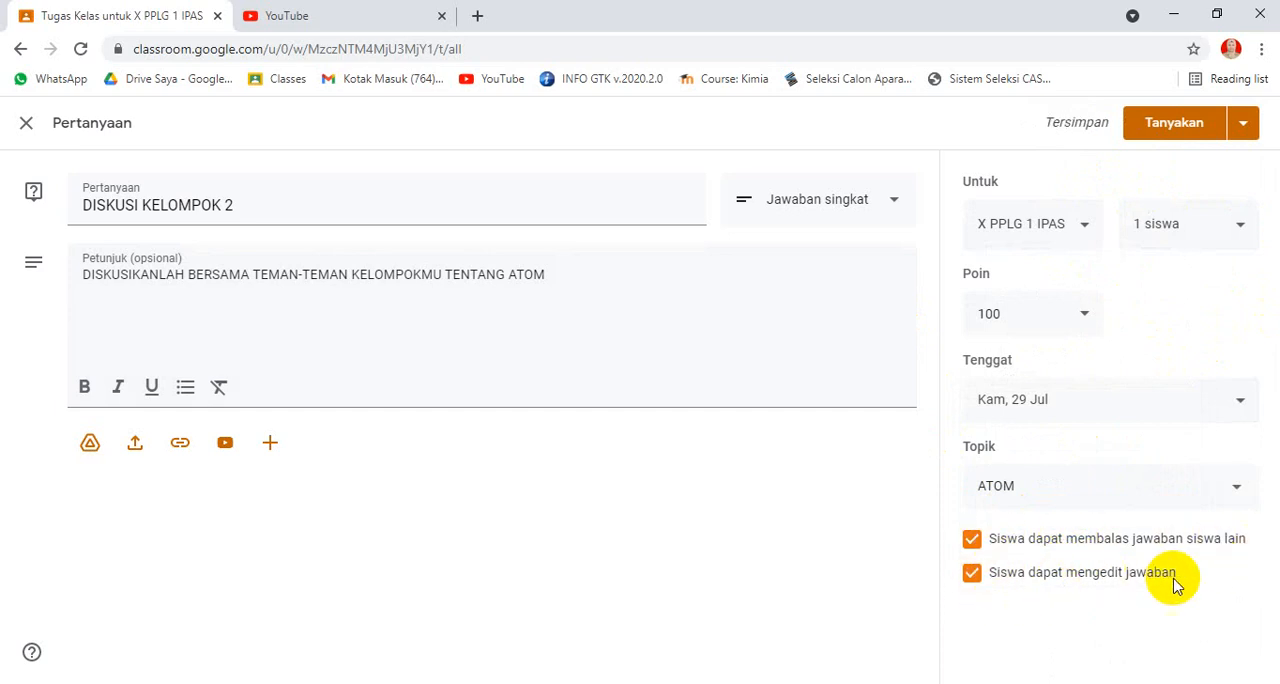
Step: Post the question to the class and move DISKUSI KELOMPOK 1 above DISKUSI KELOMPOK 2 in the ATOM topic
left_click(1126, 136)
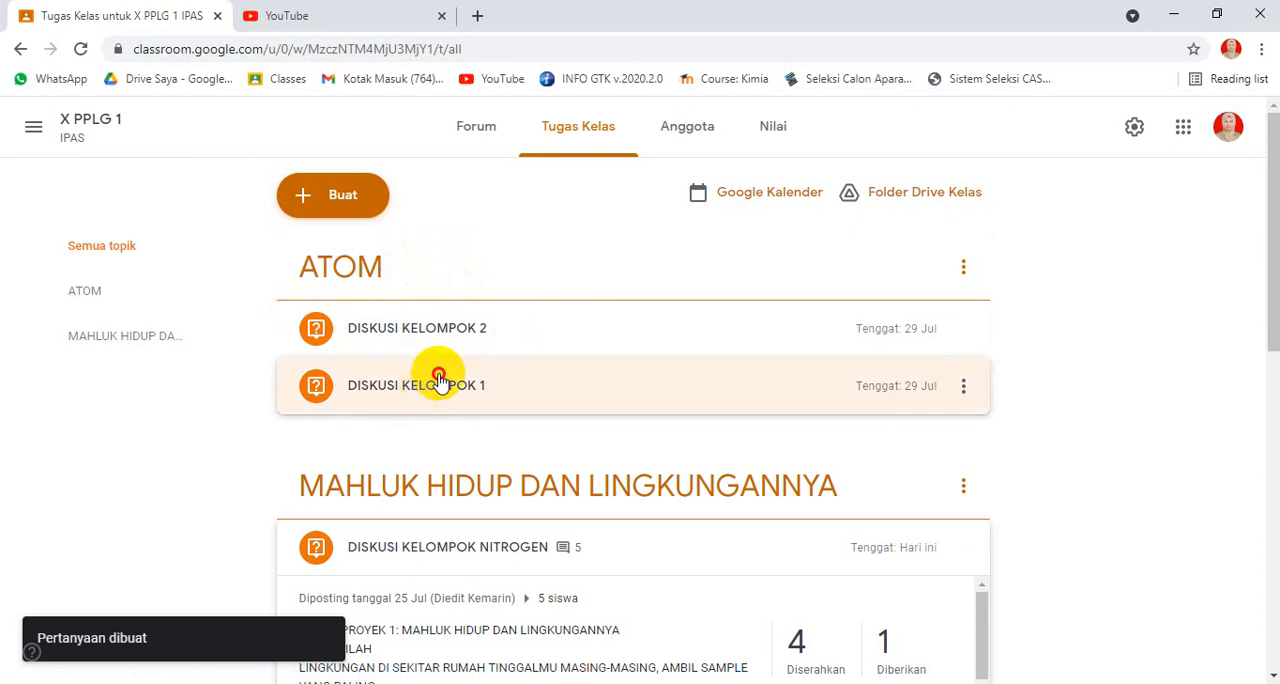
left_click_drag(432, 390, 443, 334)
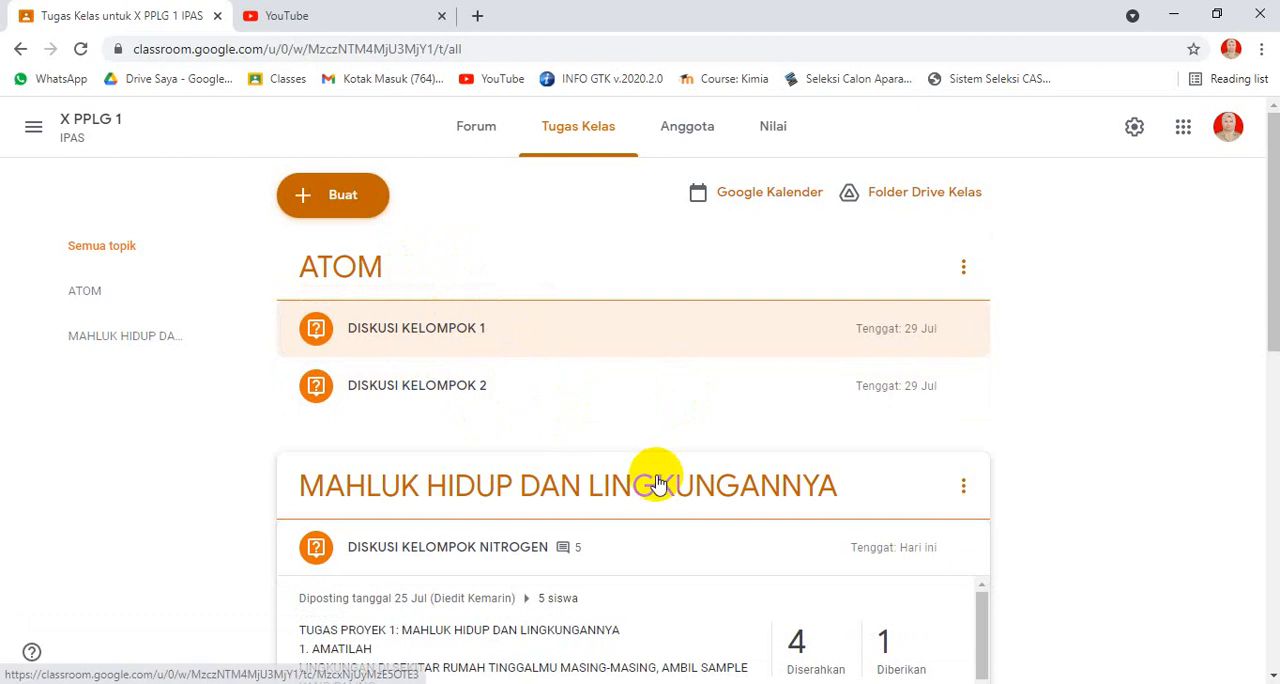
Step: Look through the group questions under MAHLUK HIDUP DAN LINGKUNGANNYA and read the instructions of DISKUSI KELOMPOK NITROGEN
scroll(645, 476, "down", 1)
scroll(635, 476, "down", 5)
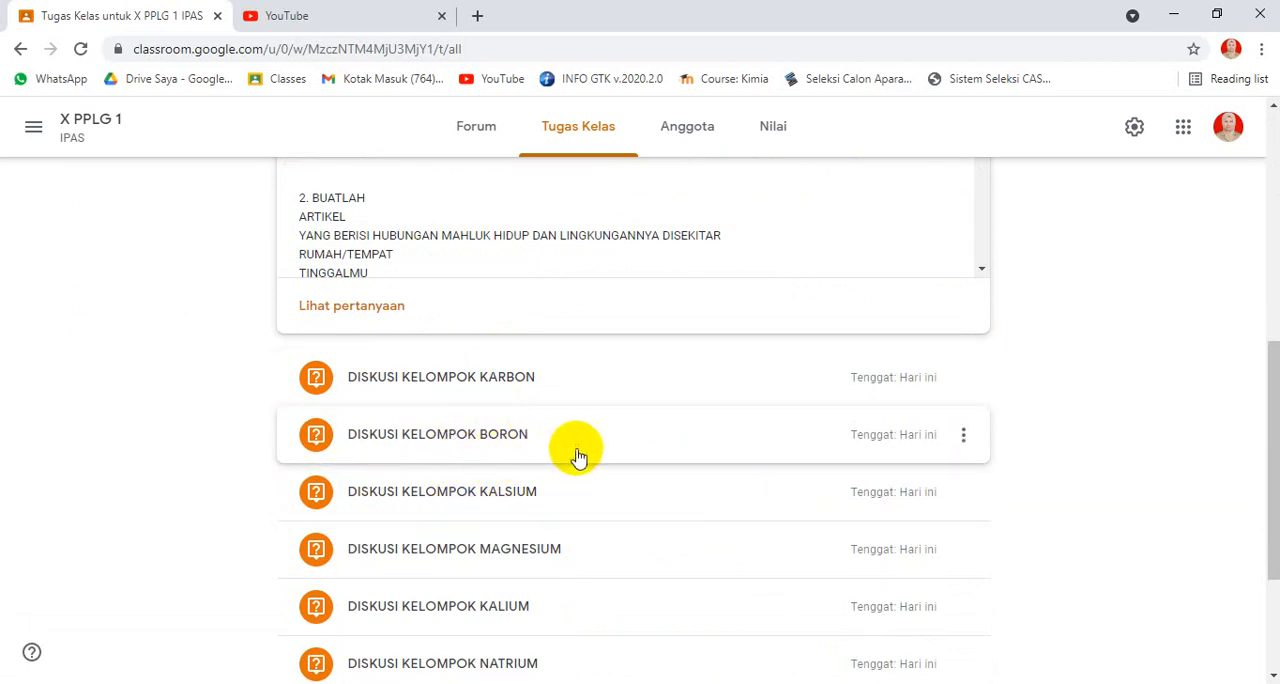
scroll(583, 455, "up", 4)
scroll(630, 455, "down", 5)
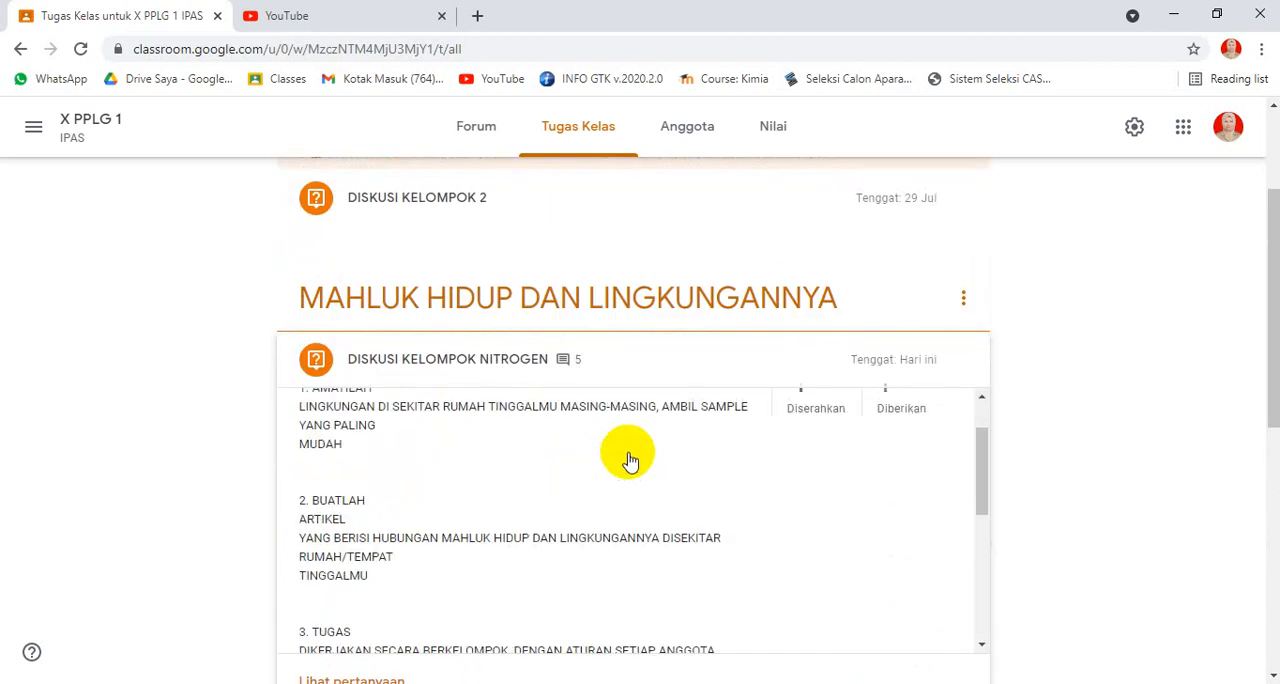
scroll(700, 455, "up", 5)
scroll(666, 457, "down", 5)
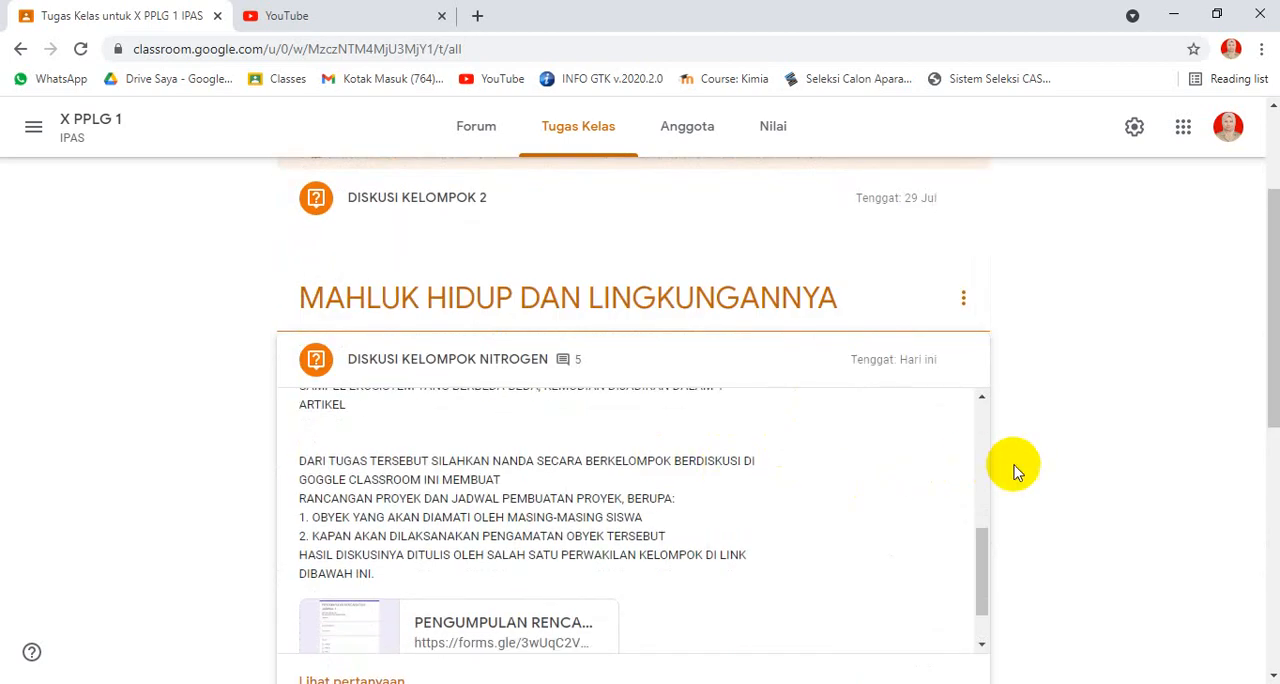
scroll(1040, 455, "down", 3)
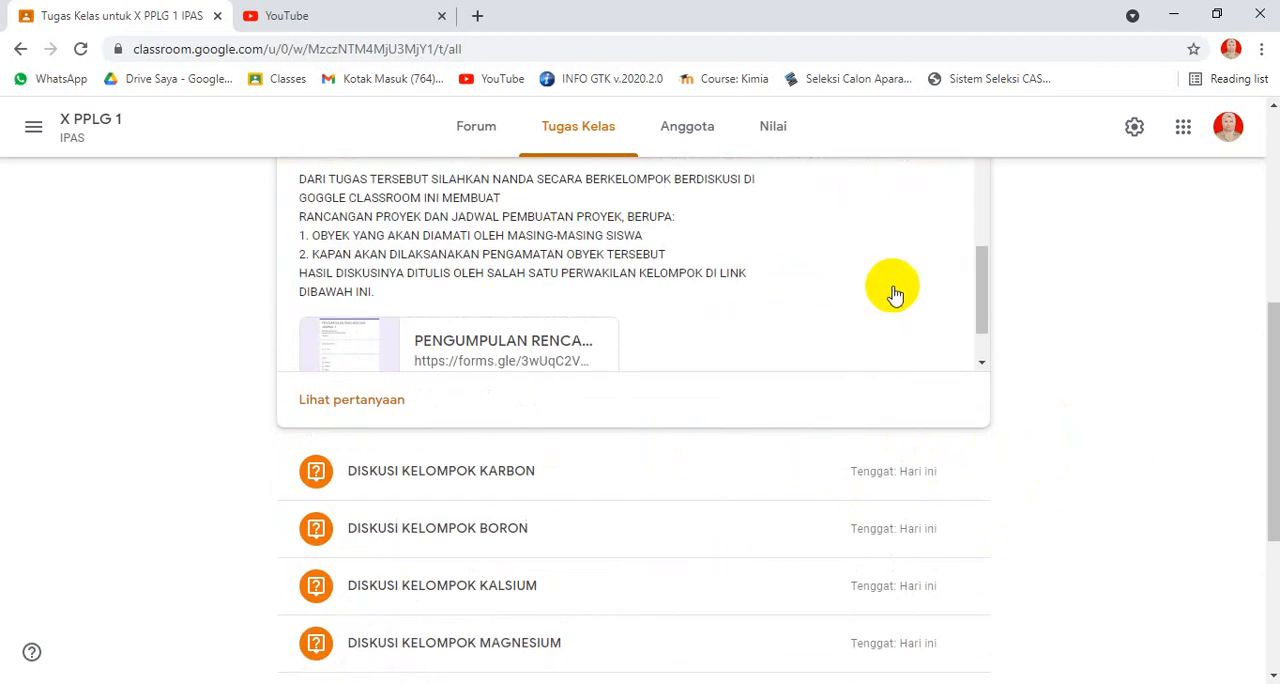
scroll(975, 260, "up", 5)
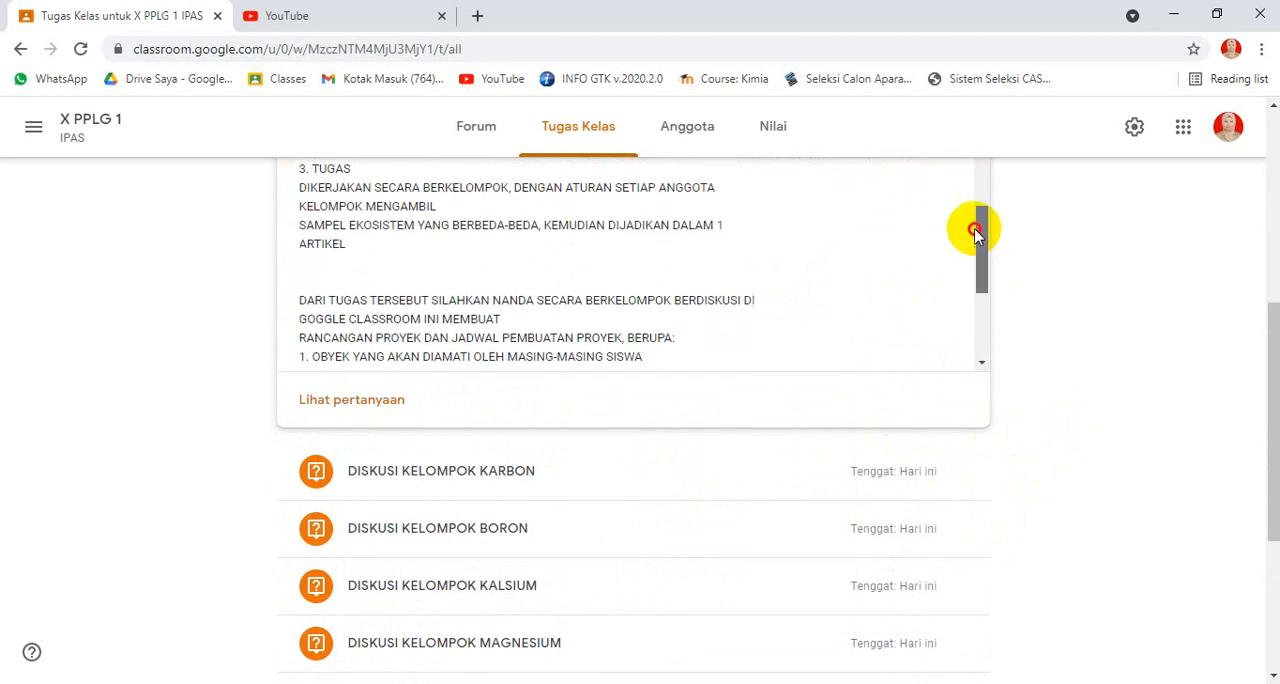
scroll(808, 372, "up", 3)
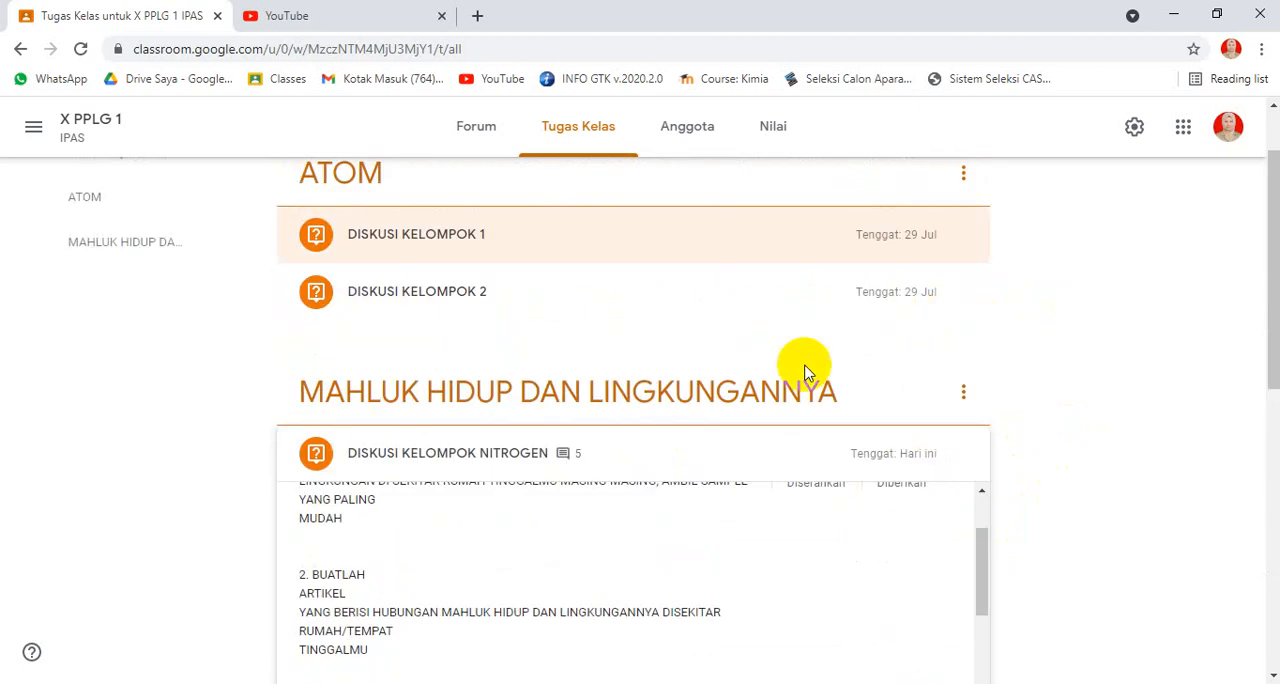
left_click(503, 456)
left_click(503, 456)
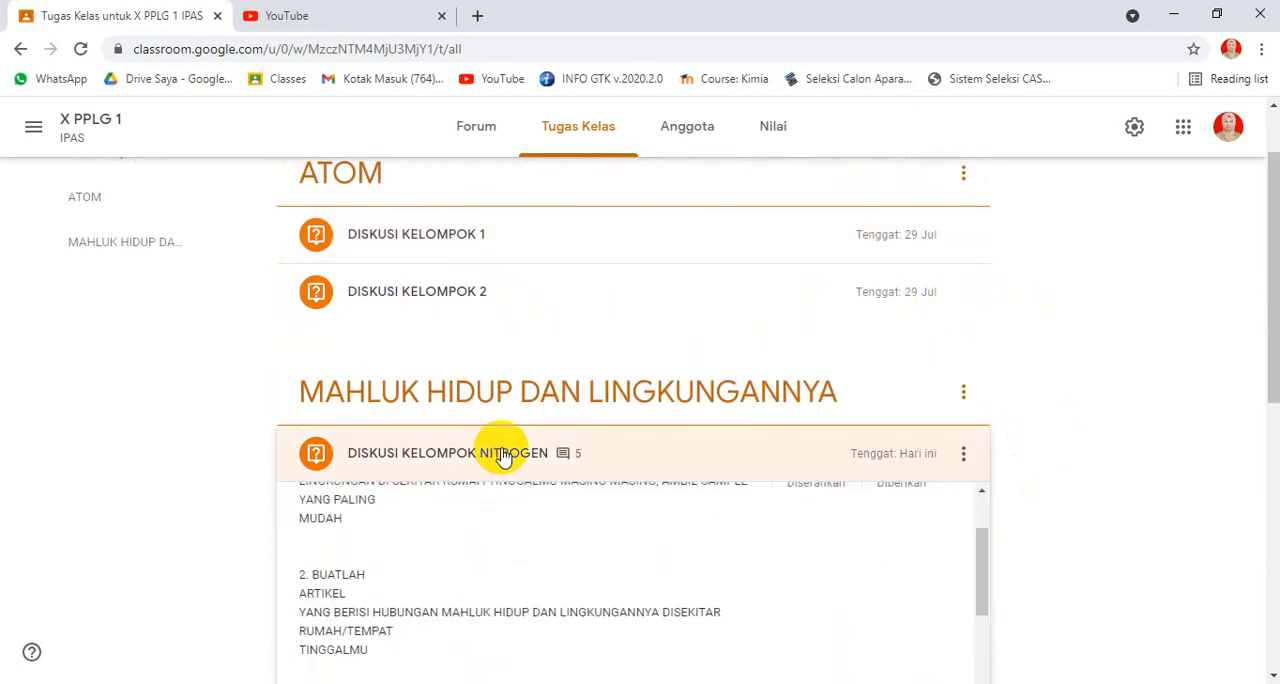
scroll(540, 465, "down", 4)
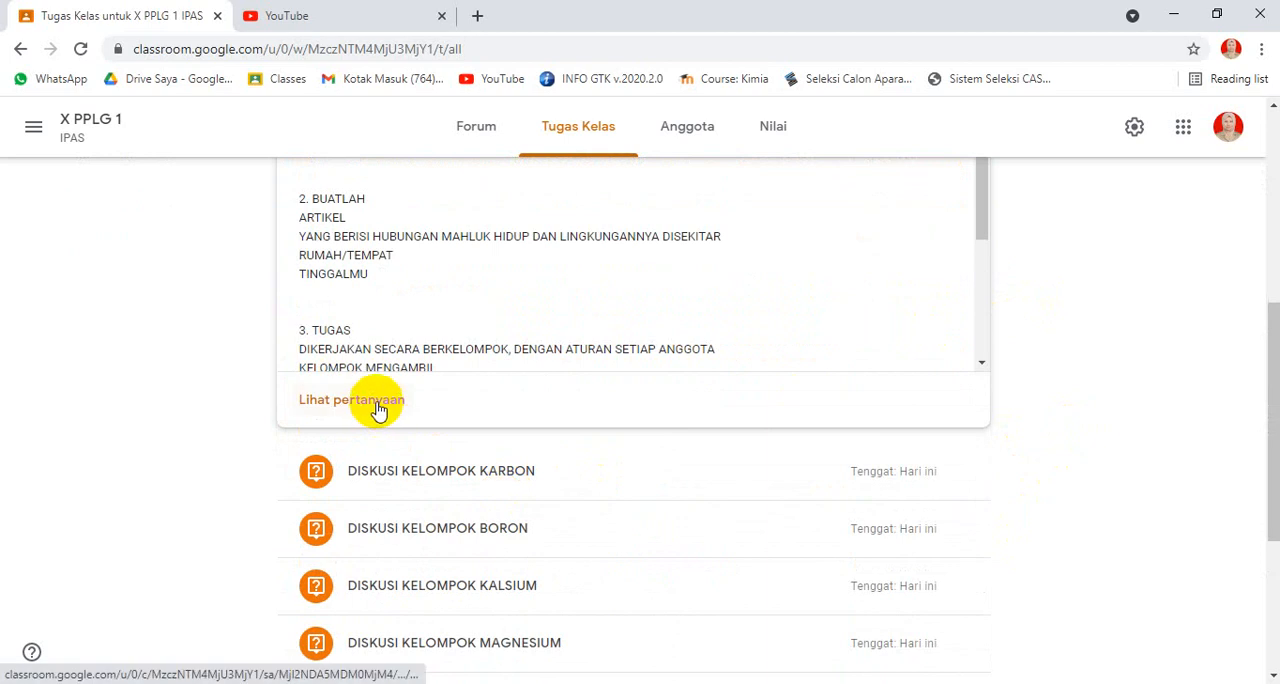
Step: View the student answers to DISKUSI KELOMPOK NITROGEN and expand the replies under the second and third answers
left_click(377, 400)
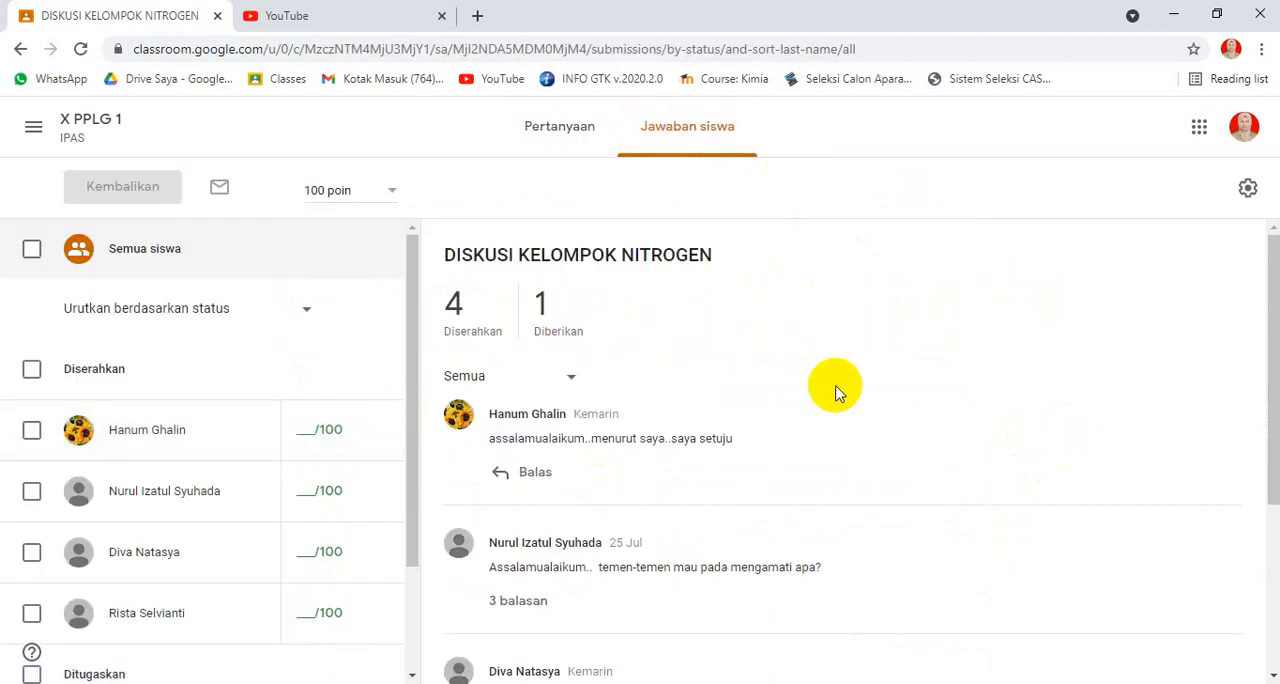
scroll(760, 410, "down", 2)
scroll(615, 257, "down", 1)
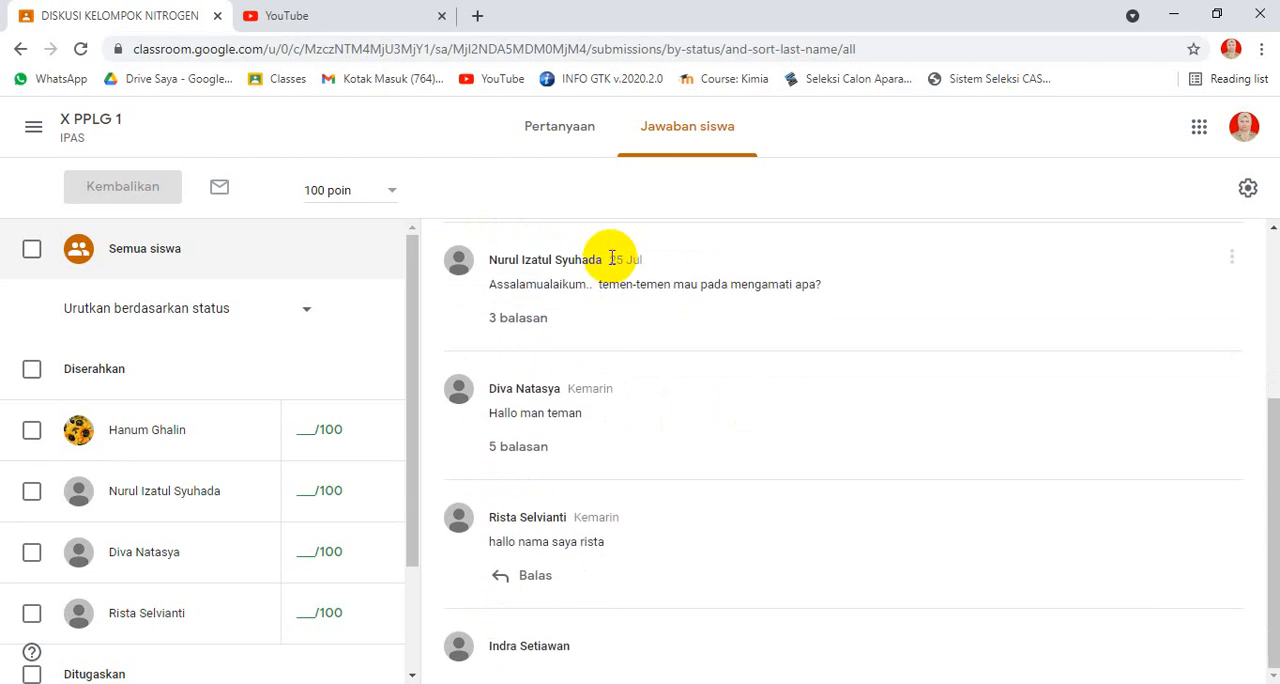
left_click(527, 320)
scroll(889, 397, "down", 2)
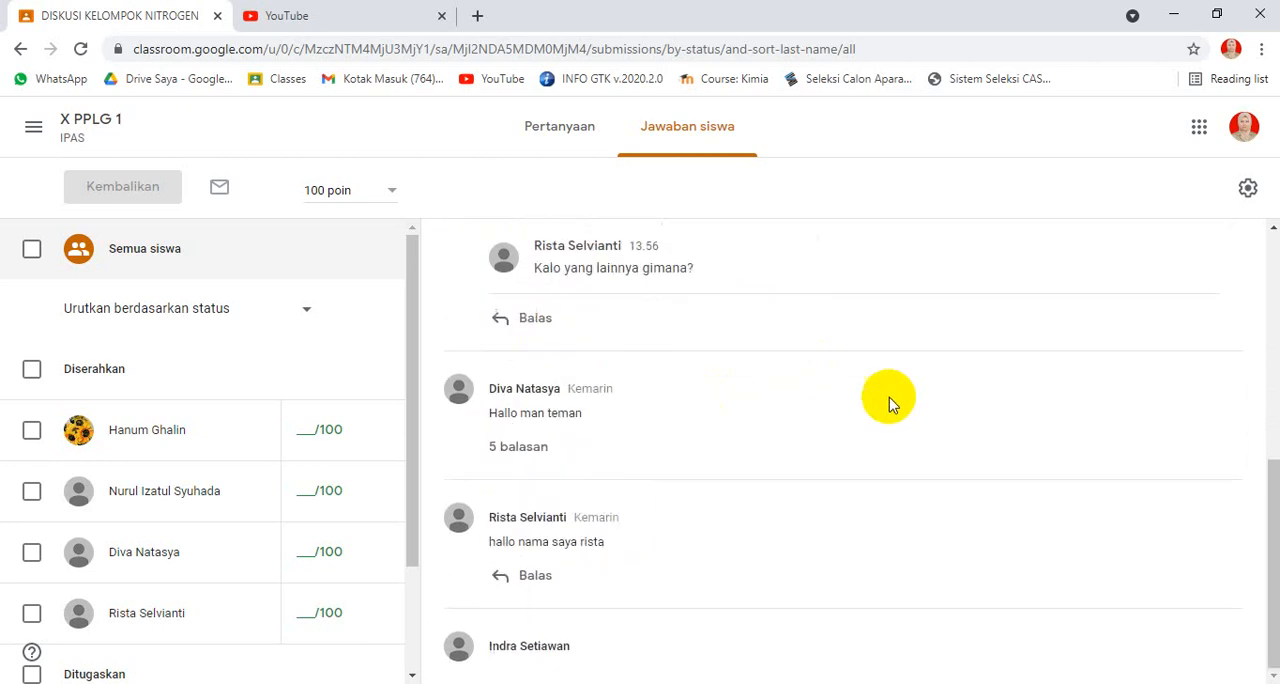
left_click(520, 447)
scroll(780, 449, "down", 3)
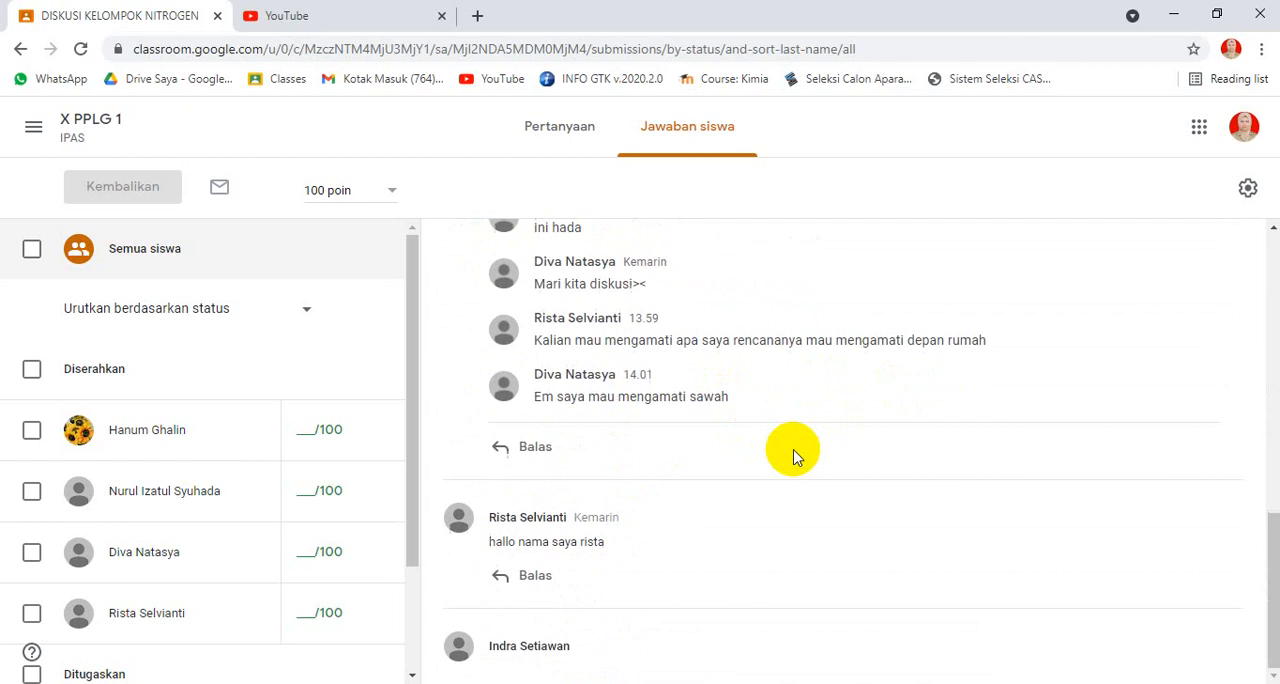
Step: Open a reply field under the fourth student's answer and dismiss the tip about tagging people in comments
left_click(535, 574)
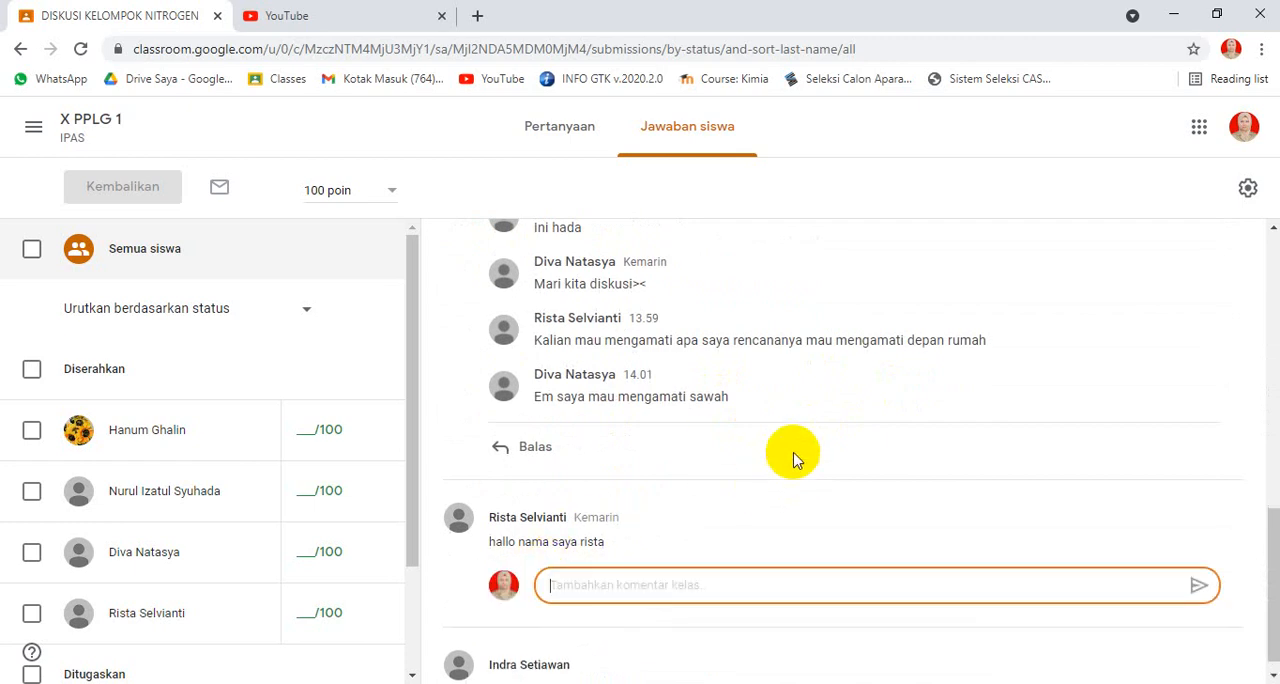
scroll(794, 453, "up", 8)
left_click(557, 146)
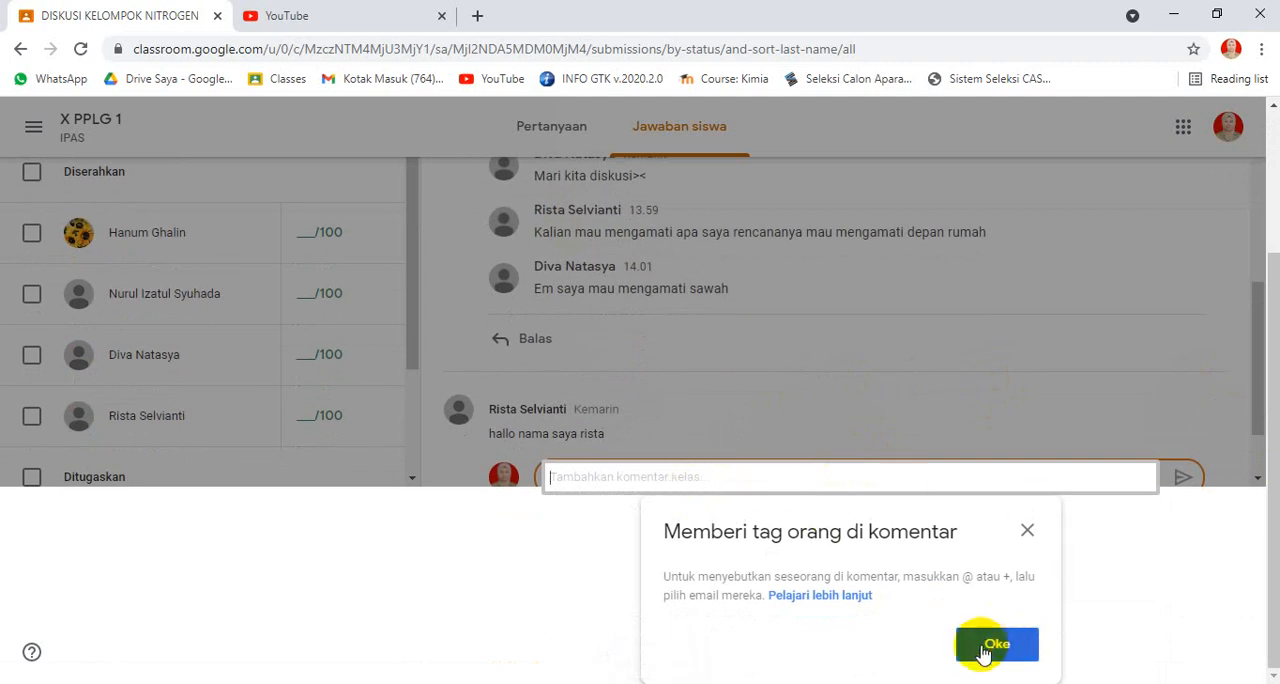
left_click(983, 645)
Step: Read through the students' answers and expanded replies in the DISKUSI KELOMPOK NITROGEN discussion
scroll(975, 455, "up", 4)
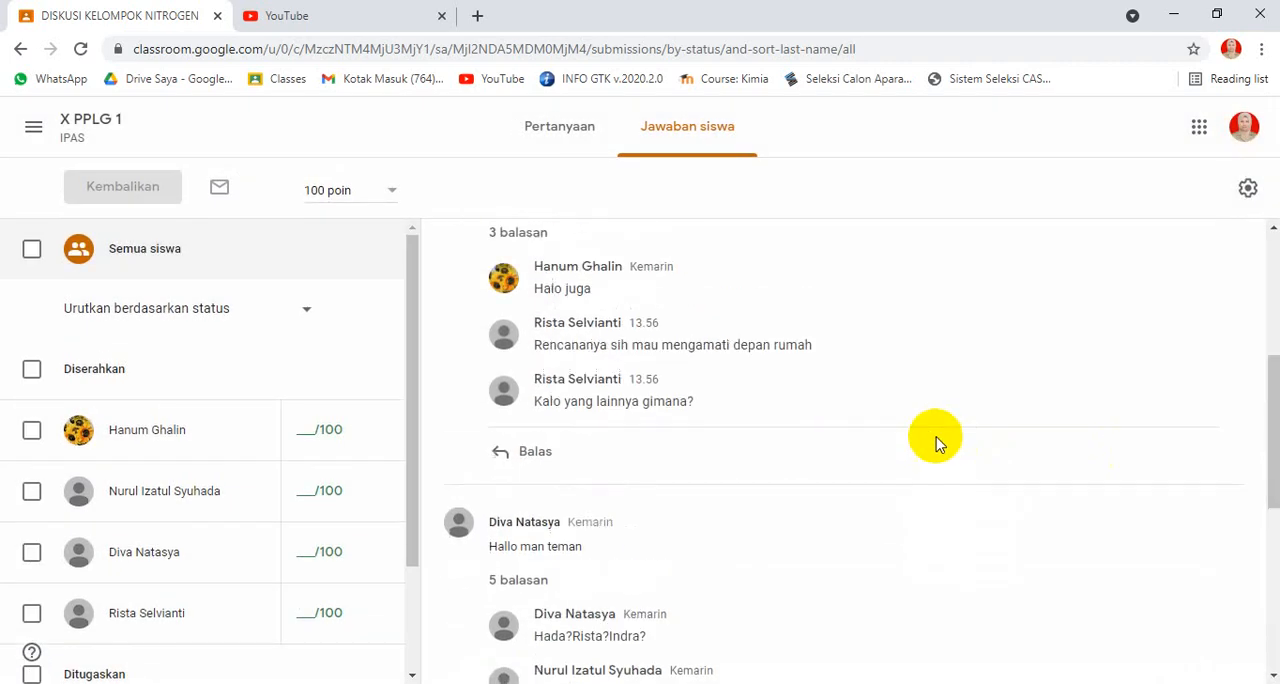
scroll(960, 435, "up", 4)
scroll(880, 405, "down", 1)
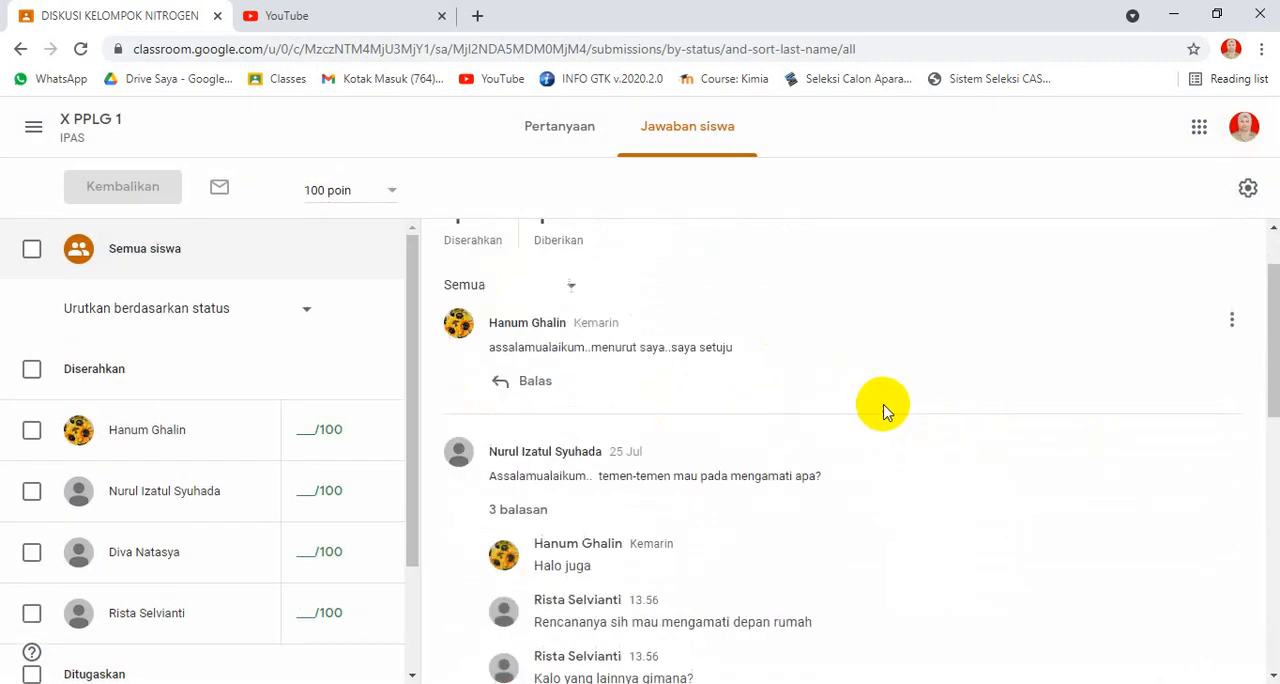
scroll(883, 410, "down", 7)
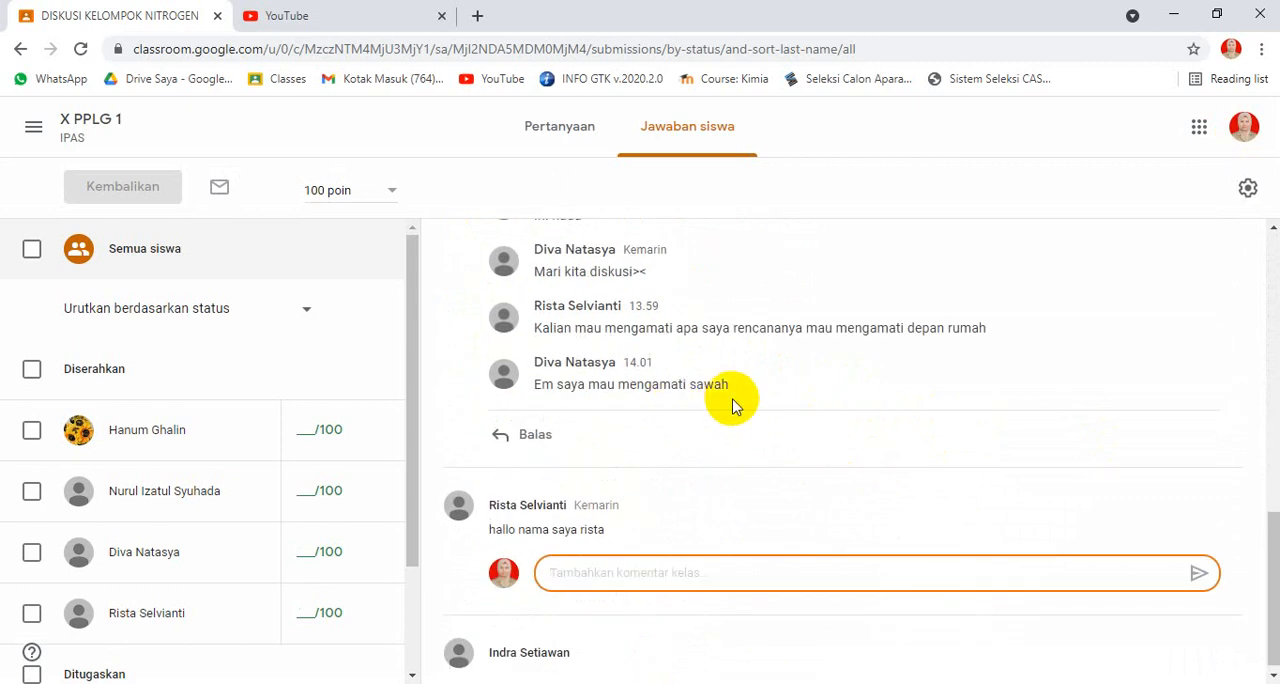
scroll(731, 403, "up", 8)
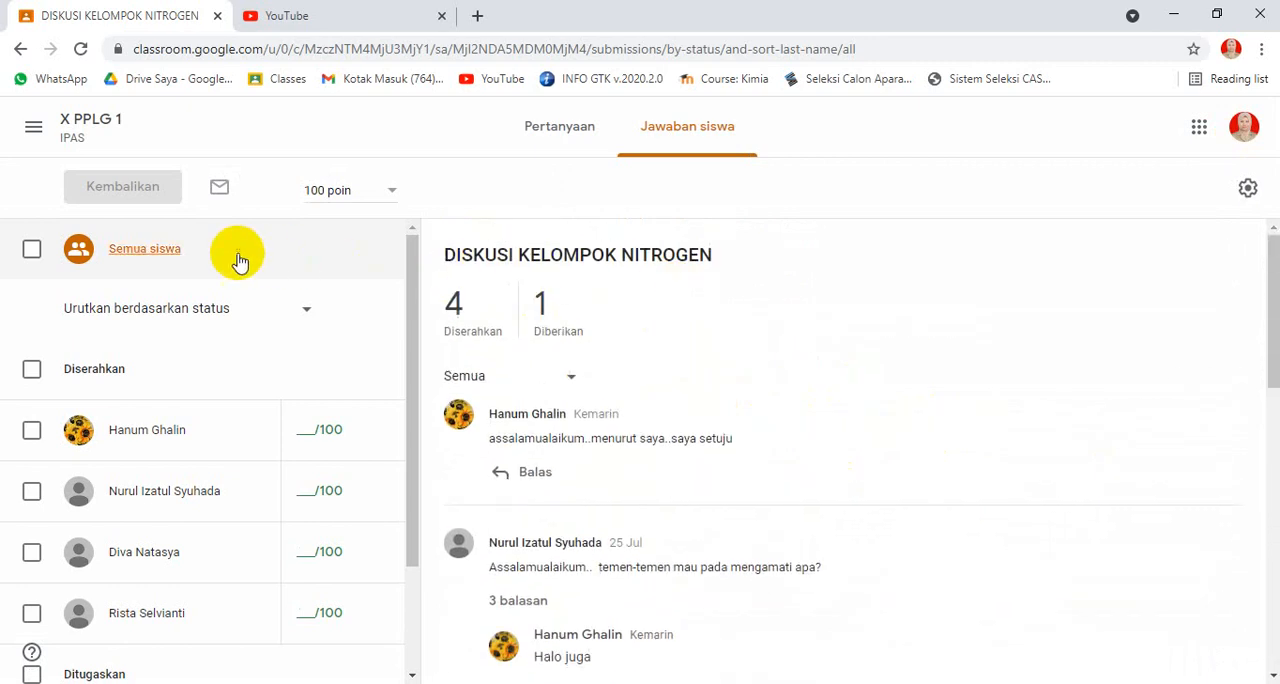
Step: Return to the X PPLG 1 classwork and view the student answers to DISKUSI KELOMPOK NATRIUM
left_click(75, 118)
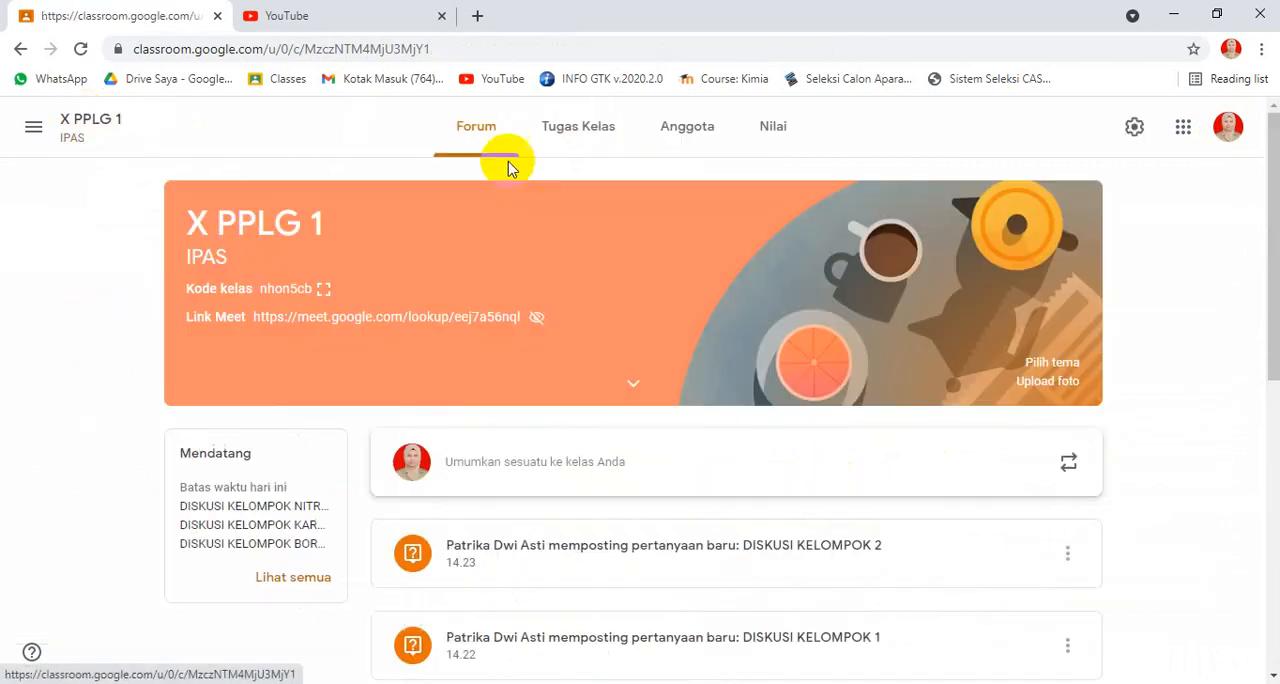
left_click(598, 140)
scroll(695, 398, "down", 3)
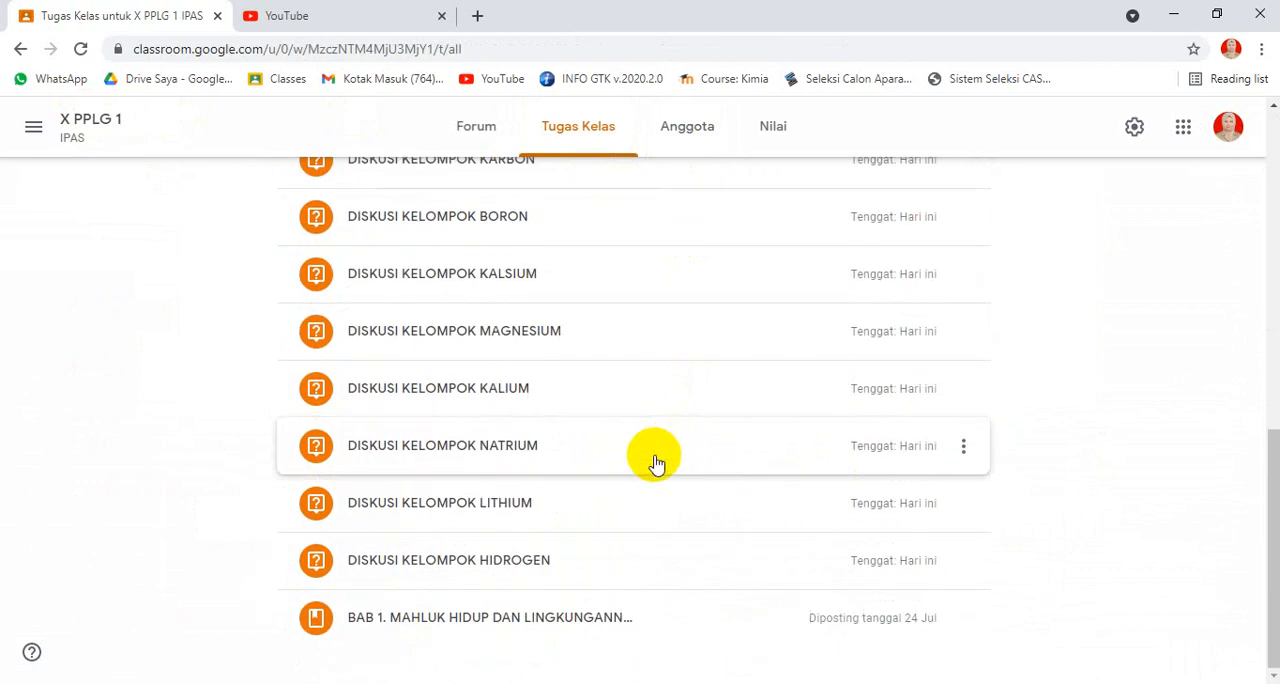
left_click(543, 455)
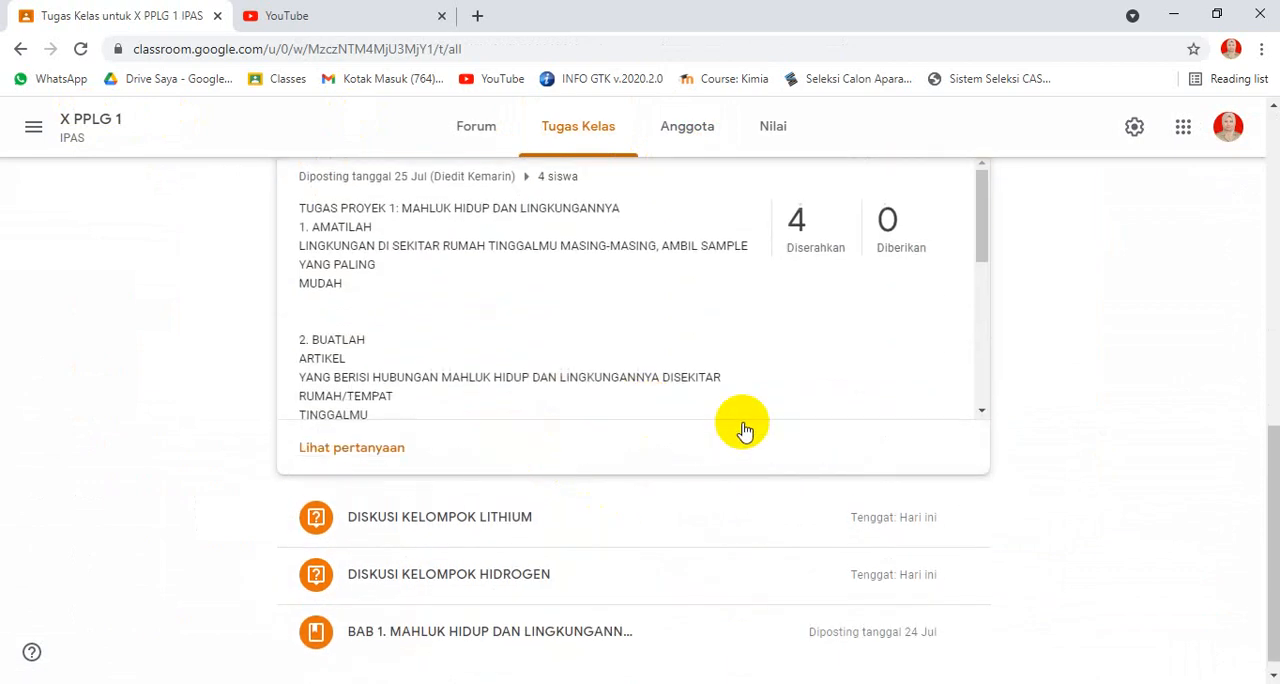
left_click(357, 446)
scroll(690, 325, "down", 1)
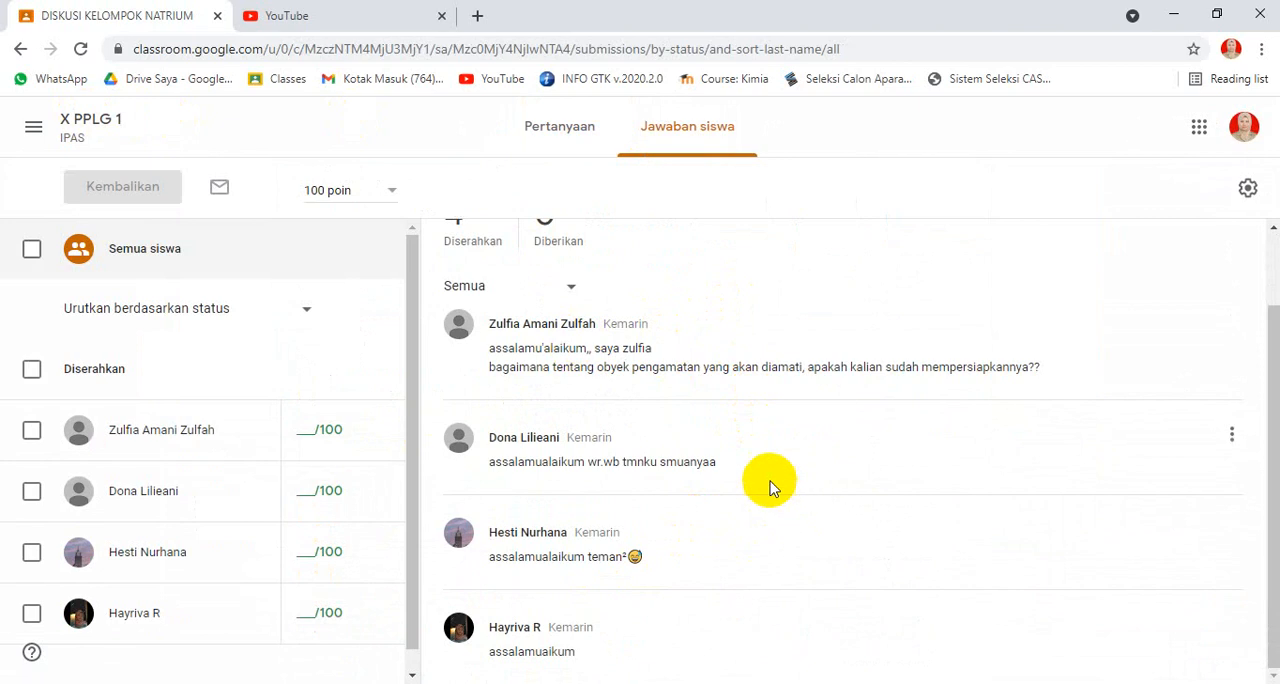
Step: Expand the replies under the third student's answer in DISKUSI KELOMPOK NATRIUM and read through the discussion thread
scroll(770, 485, "up", 1)
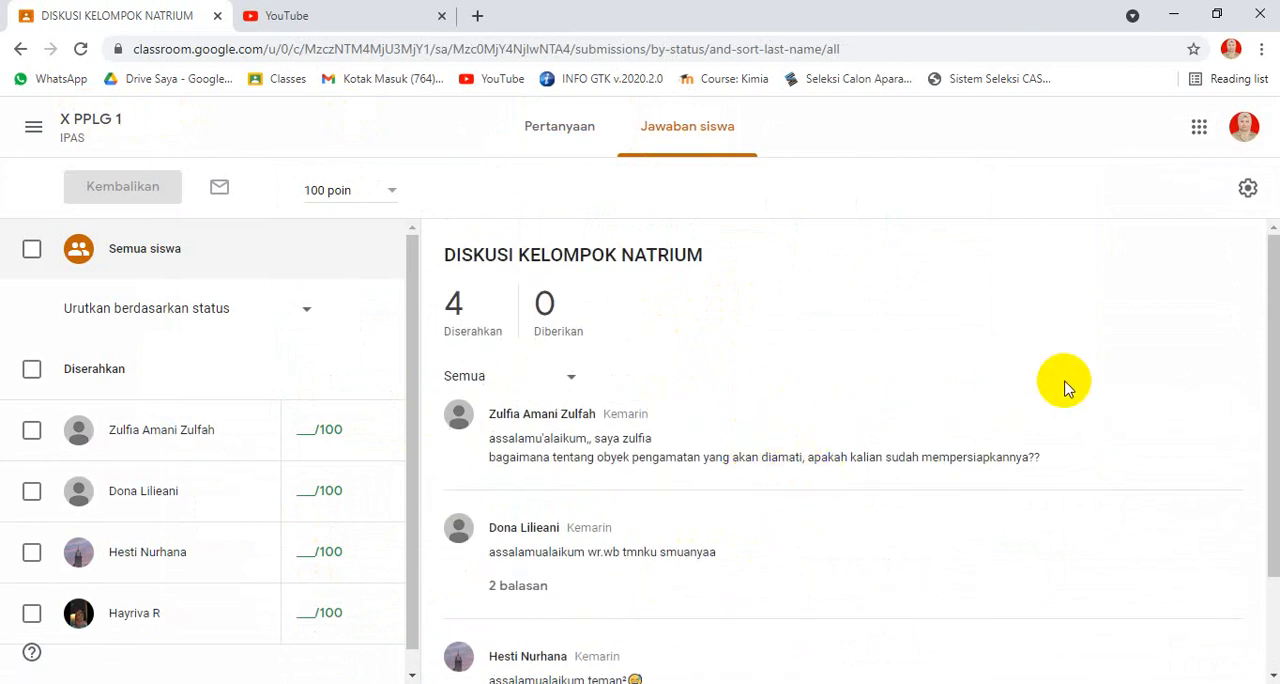
mouse_move(1097, 432)
scroll(883, 440, "down", 2)
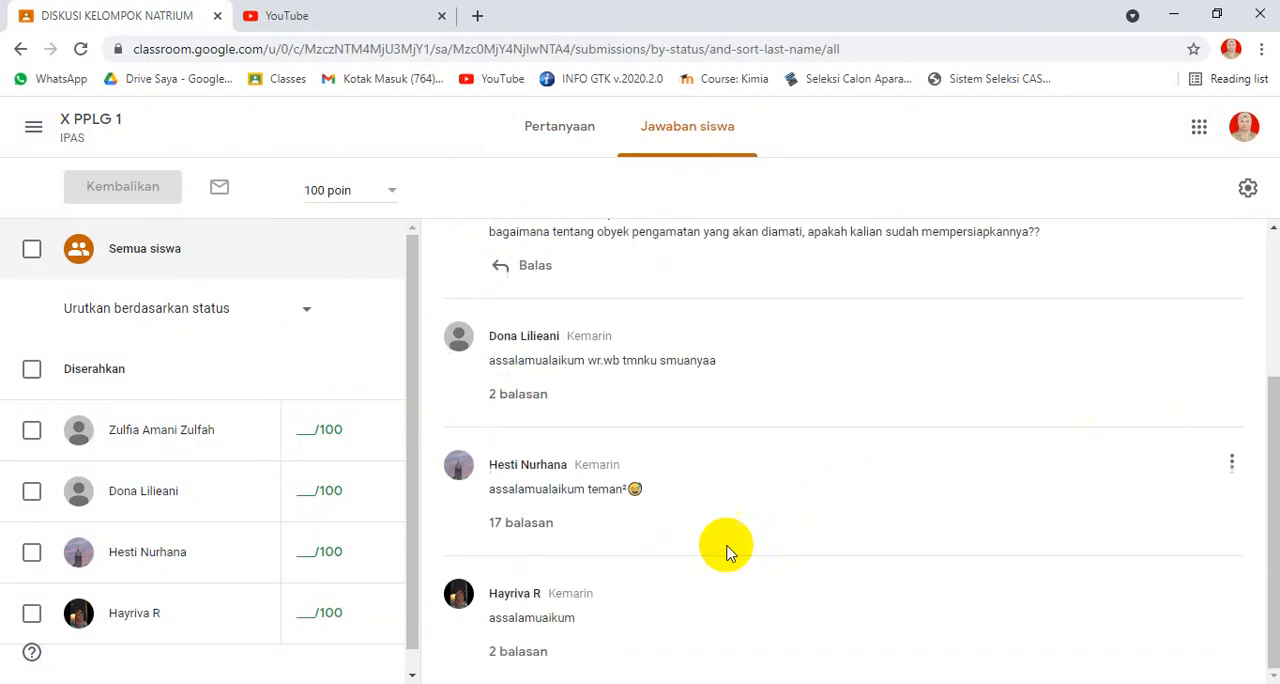
left_click(518, 523)
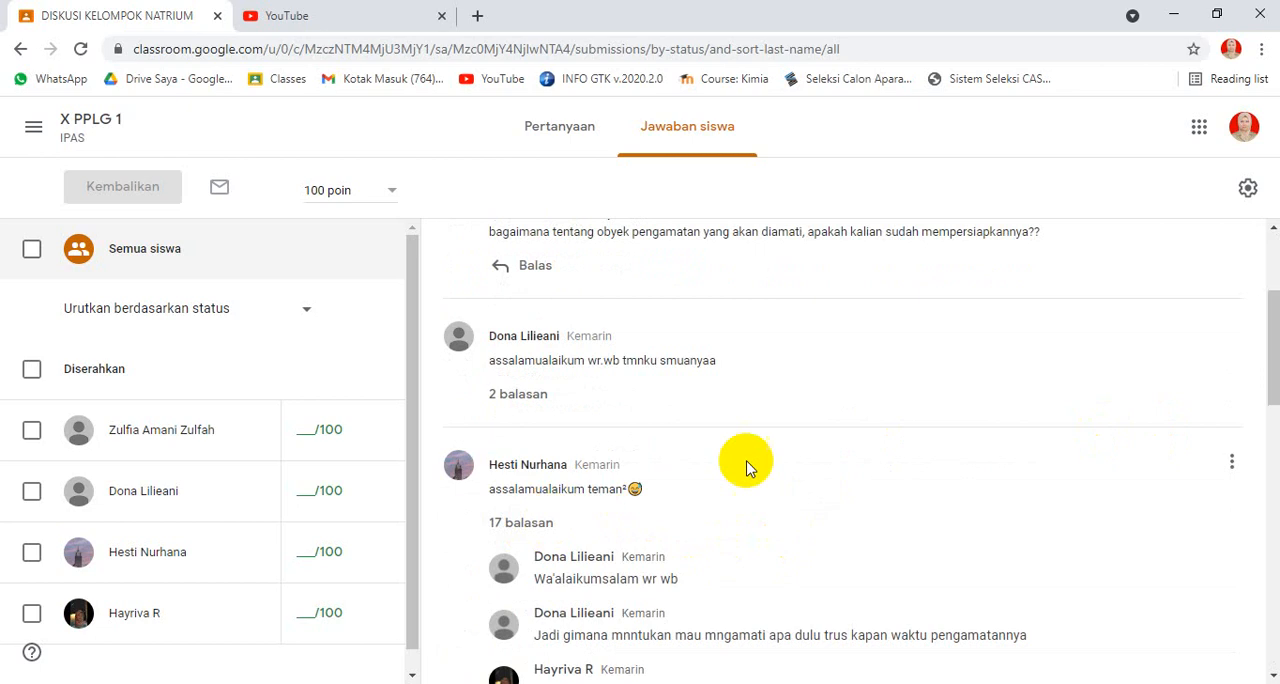
scroll(960, 465, "down", 5)
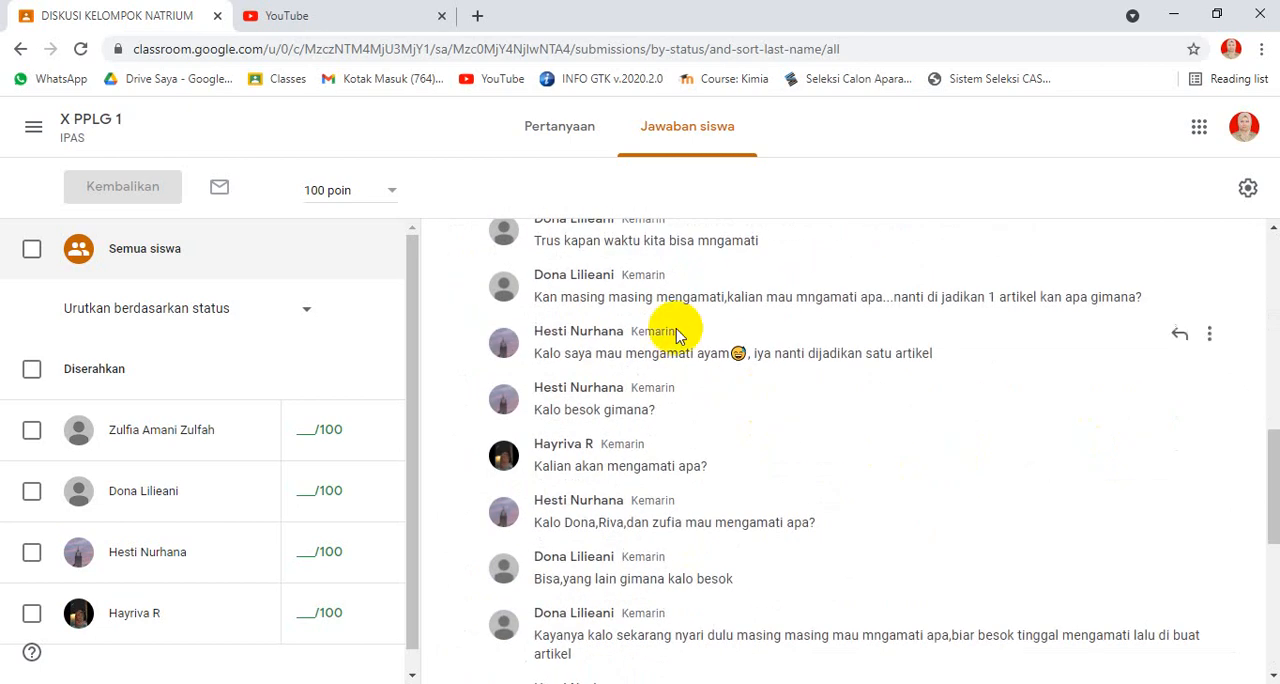
scroll(948, 378, "down", 4)
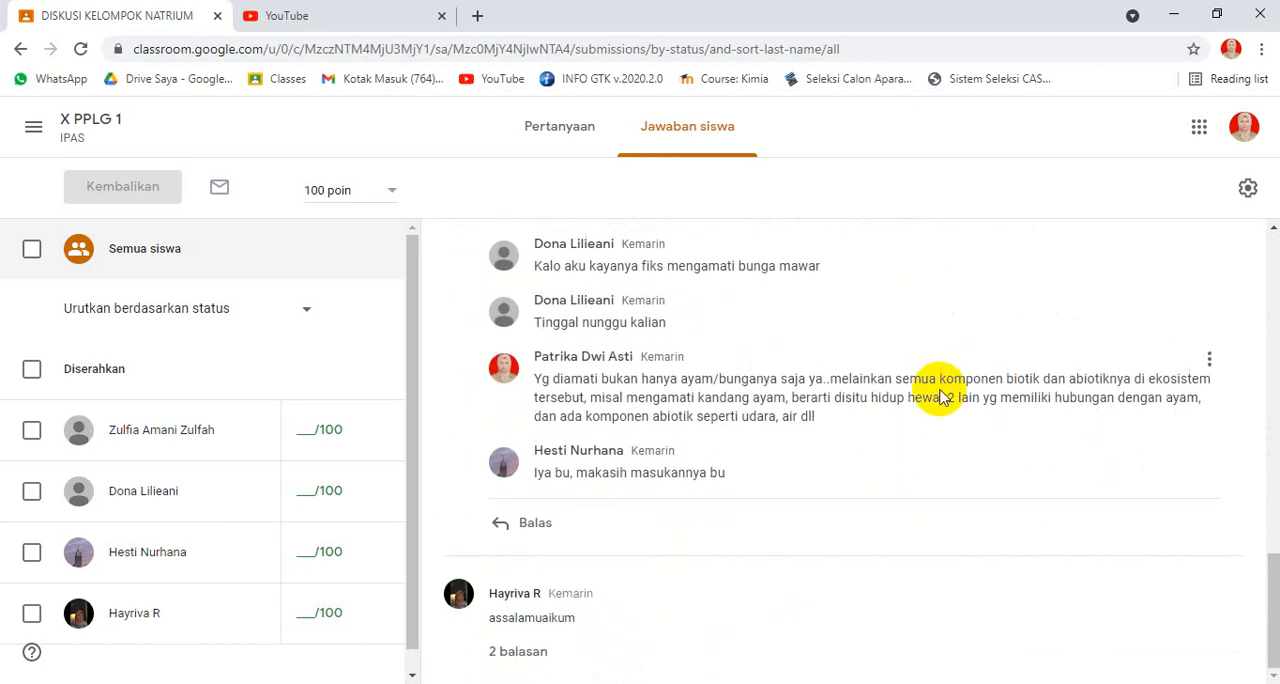
scroll(940, 390, "up", 10)
scroll(940, 390, "up", 8)
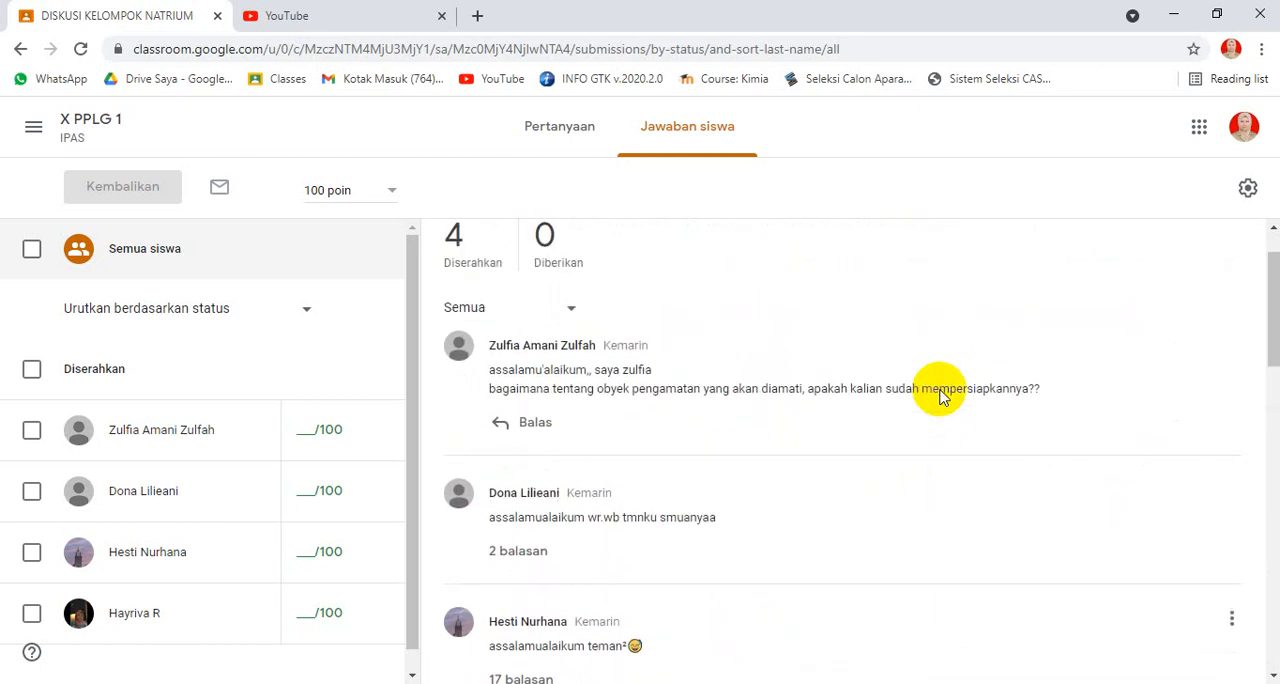